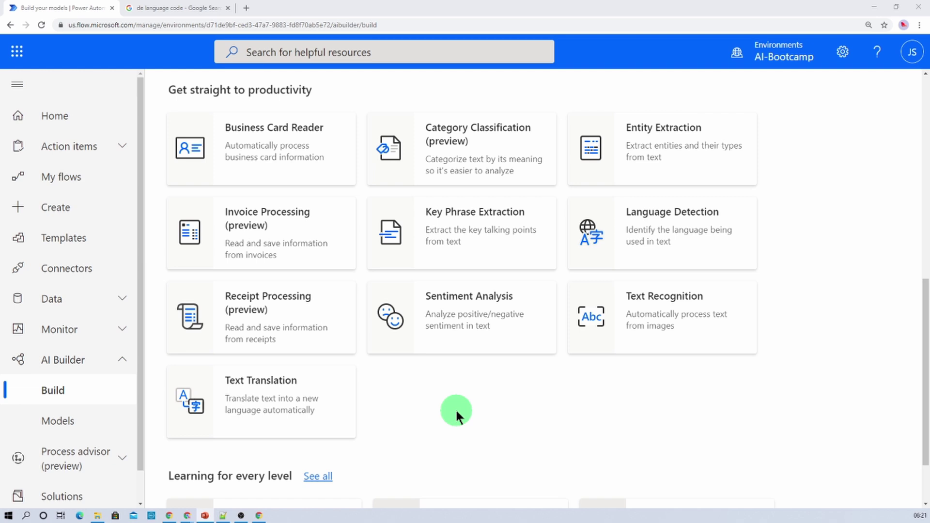
Step: Start an instant cloud flow named 'Language Translation -YT' using the Manually trigger a flow trigger
left_click(71, 215)
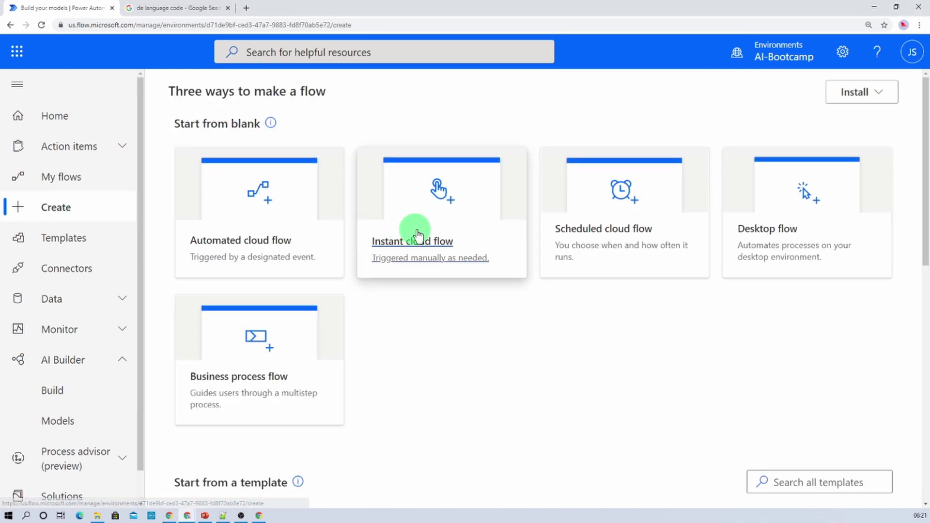
left_click(446, 219)
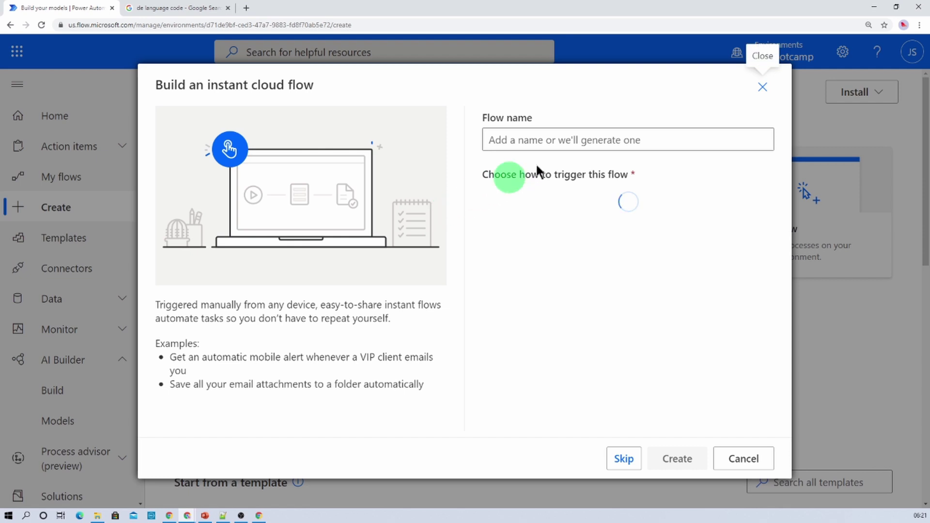
left_click(543, 140)
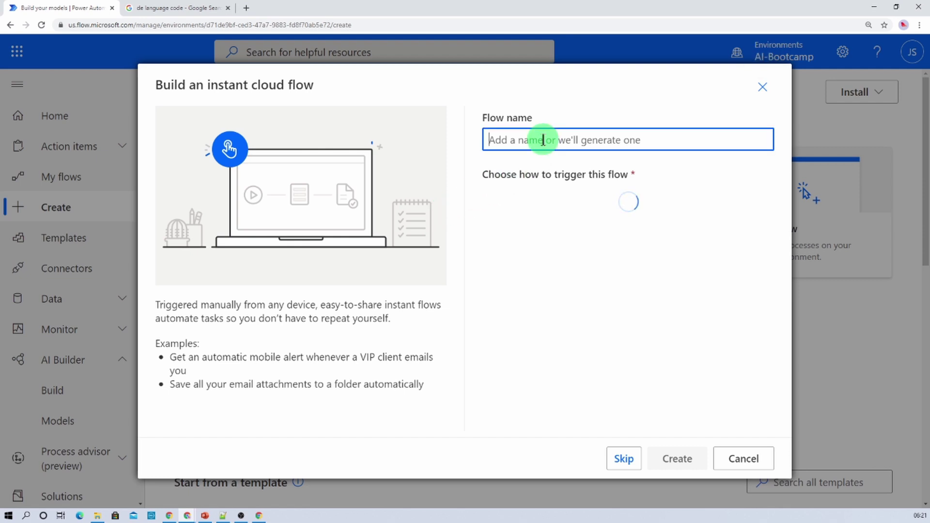
type("Language Translation -YT")
left_click(588, 211)
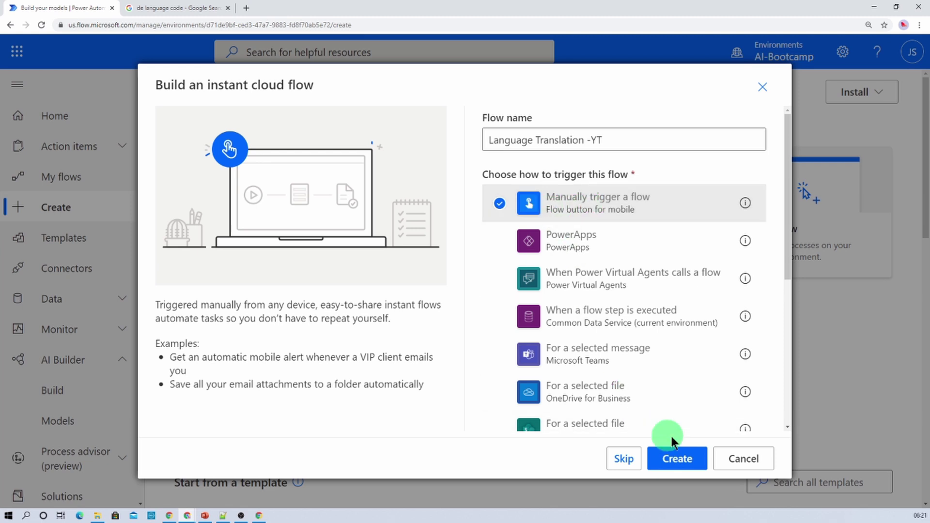
Step: Create the flow and add two text inputs to its manual trigger
left_click(681, 463)
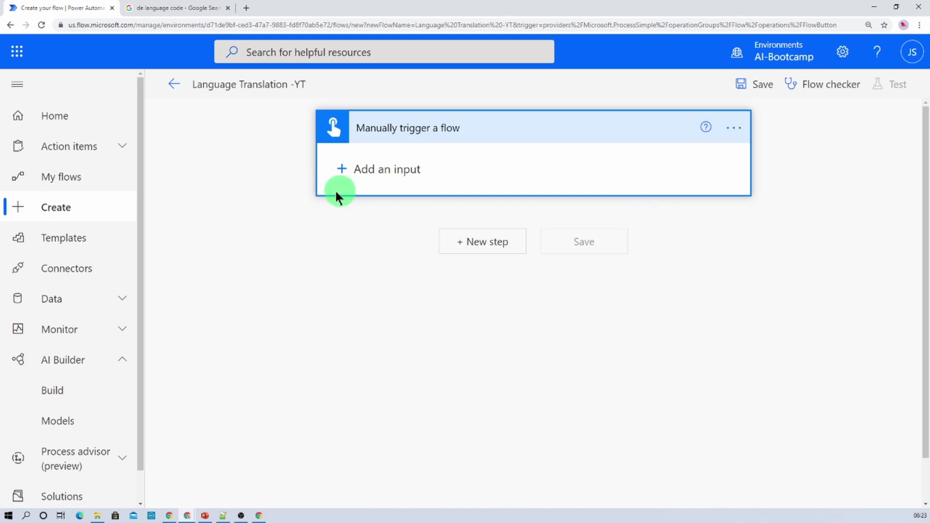
left_click(340, 169)
left_click(359, 199)
left_click(339, 211)
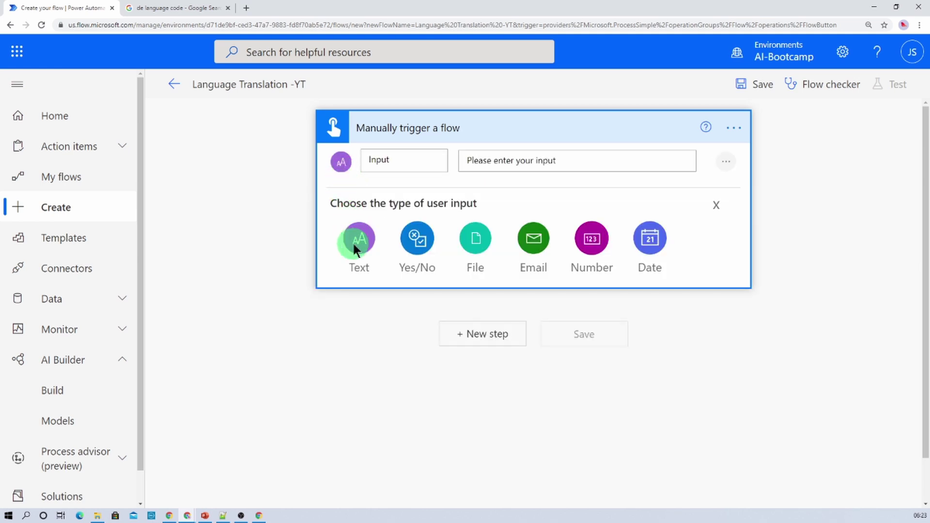
left_click(353, 243)
Step: Rename the two trigger inputs to Sentence and TL
left_click_drag(407, 160, 350, 156)
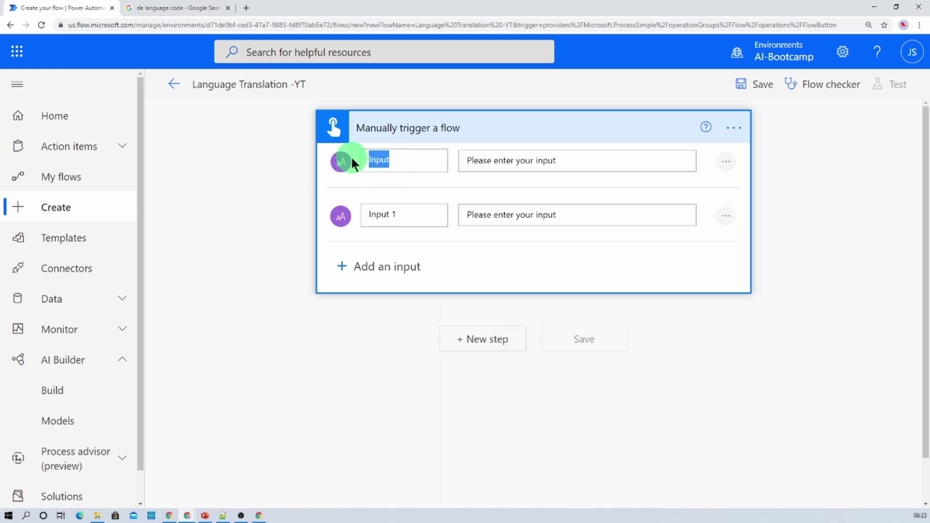
type("Sentence")
left_click_drag(398, 216, 338, 213)
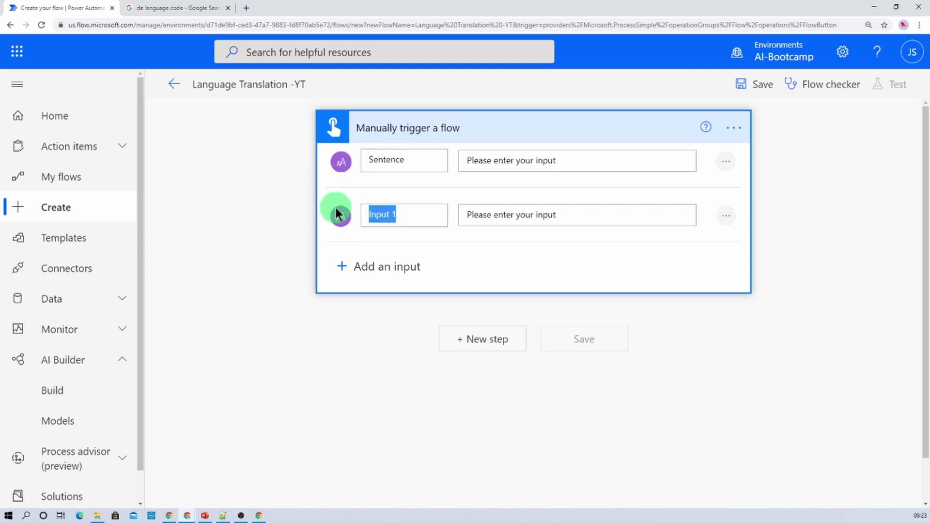
type("TL")
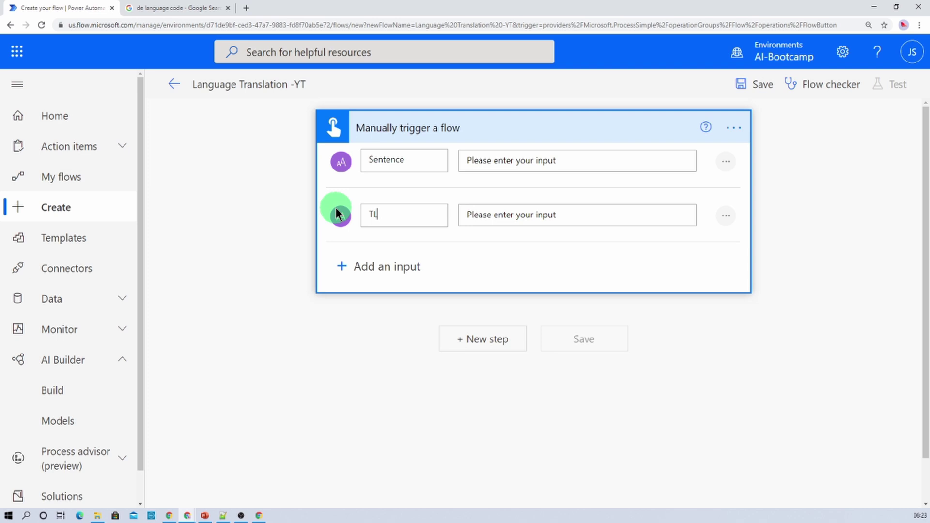
Step: Add the AI Builder action Translate text into another language, found by searching 'transl'
left_click(464, 344)
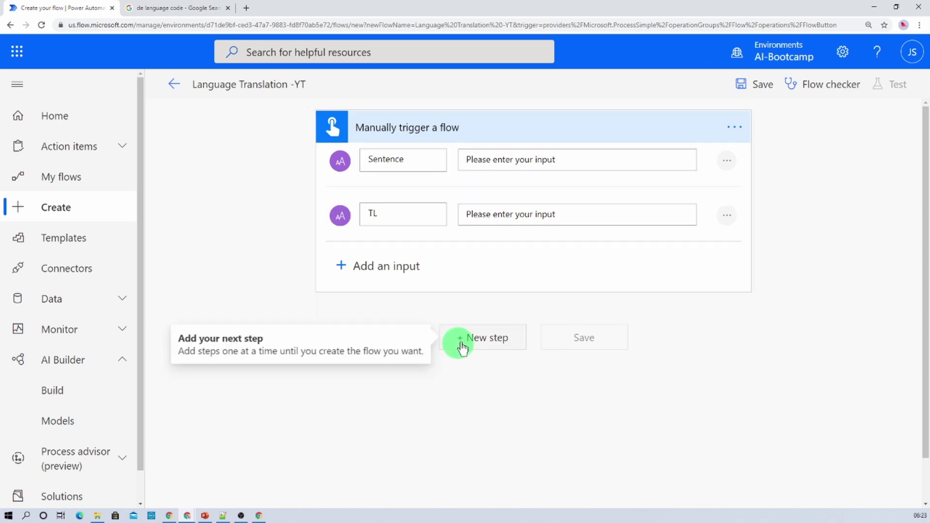
left_click(415, 311)
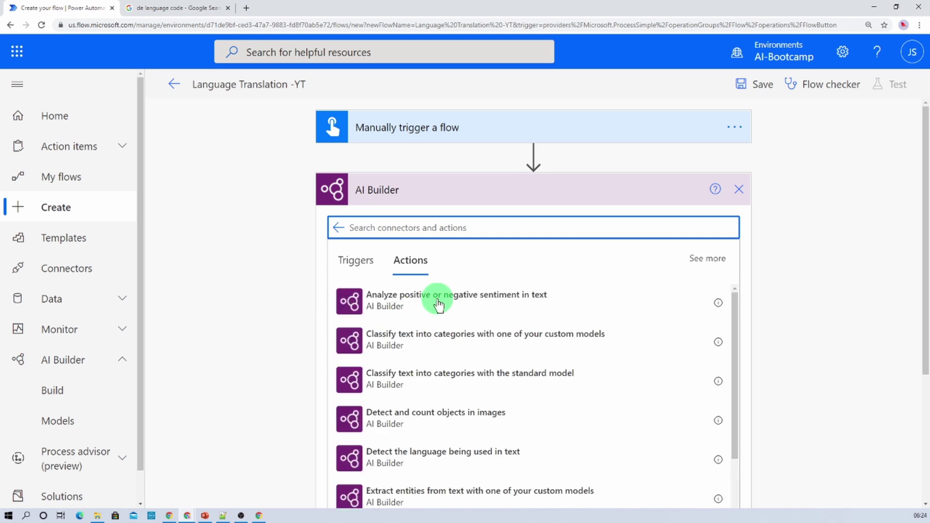
left_click(422, 226)
type("tr")
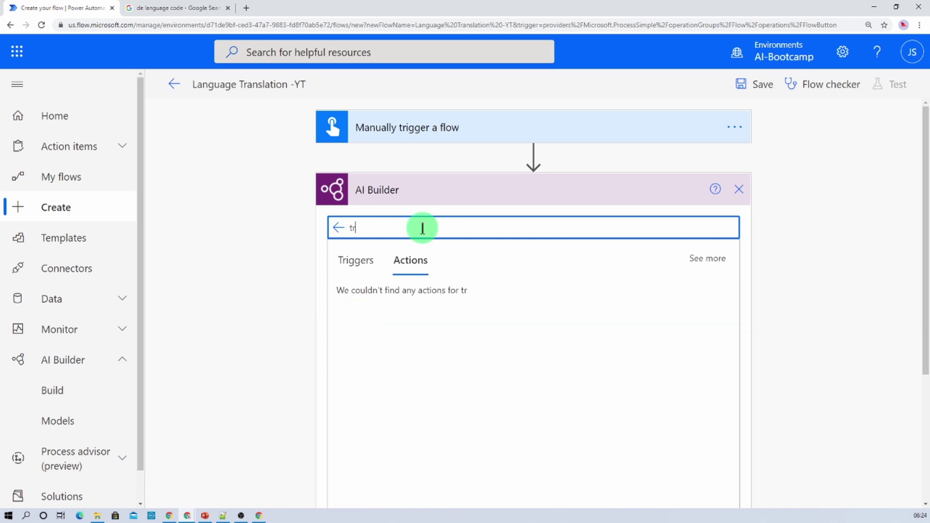
type("ansl")
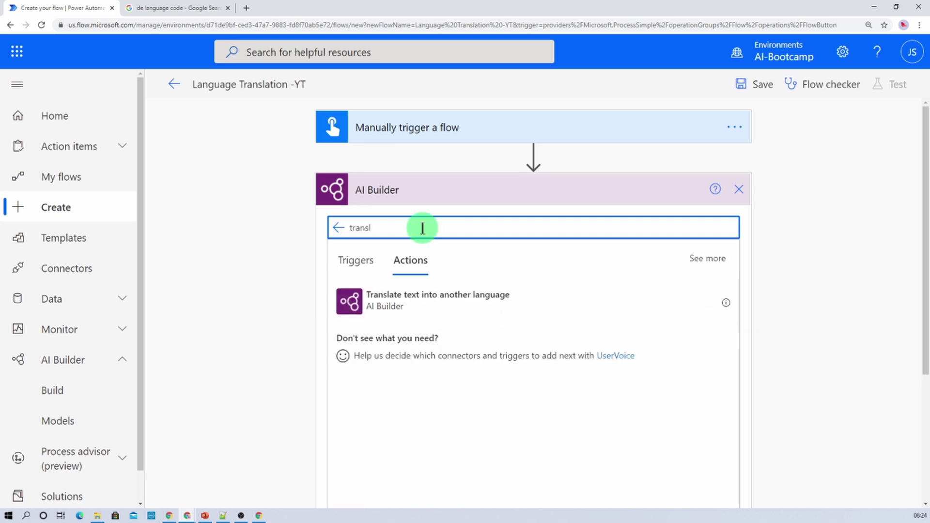
left_click(452, 310)
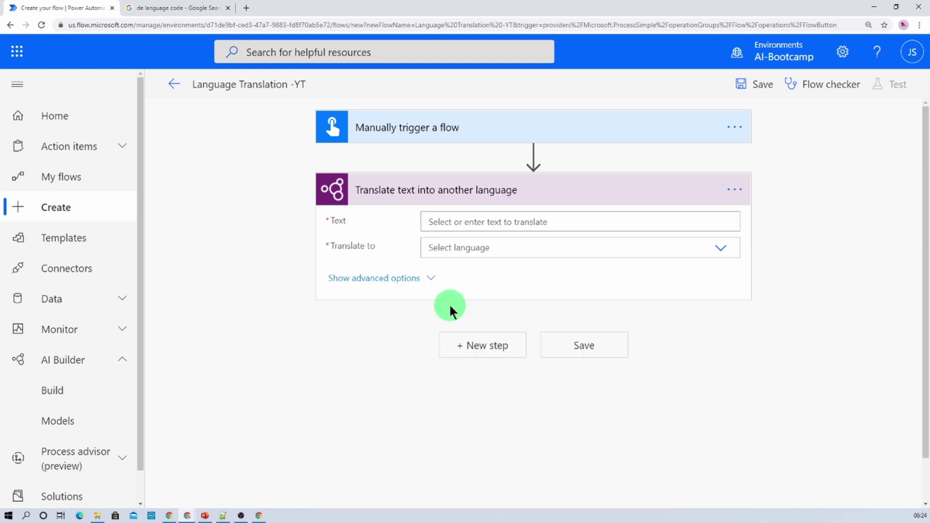
Step: Set the translation's Text field to the Sentence input
left_click(472, 229)
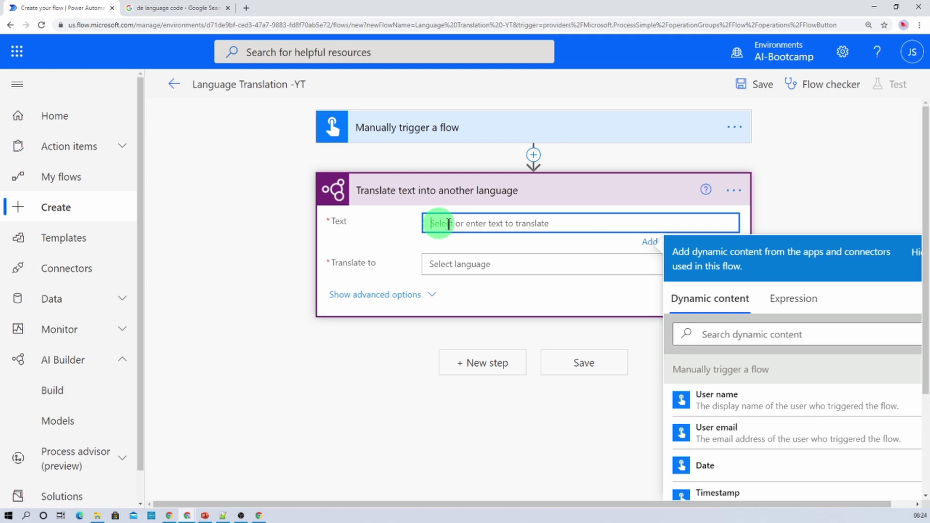
scroll(800, 425, "down", 4)
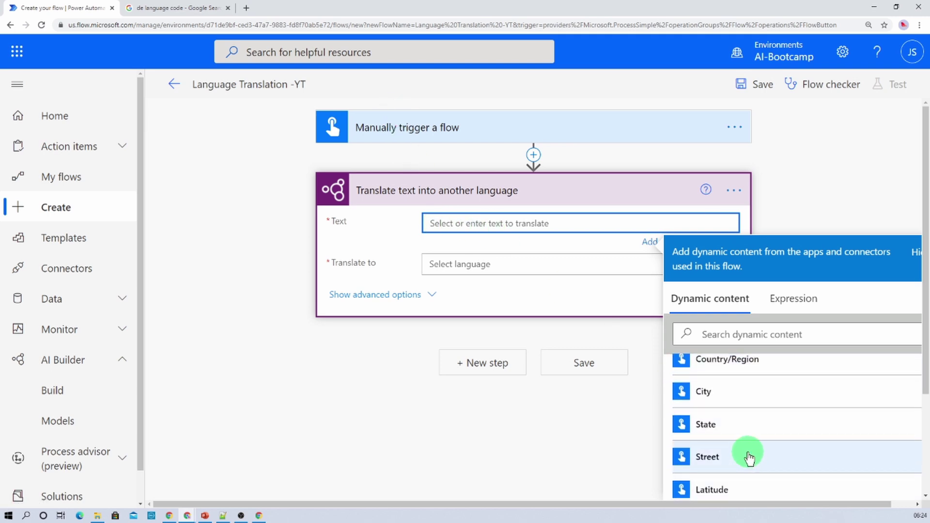
scroll(747, 422, "up", 2)
left_click(747, 343)
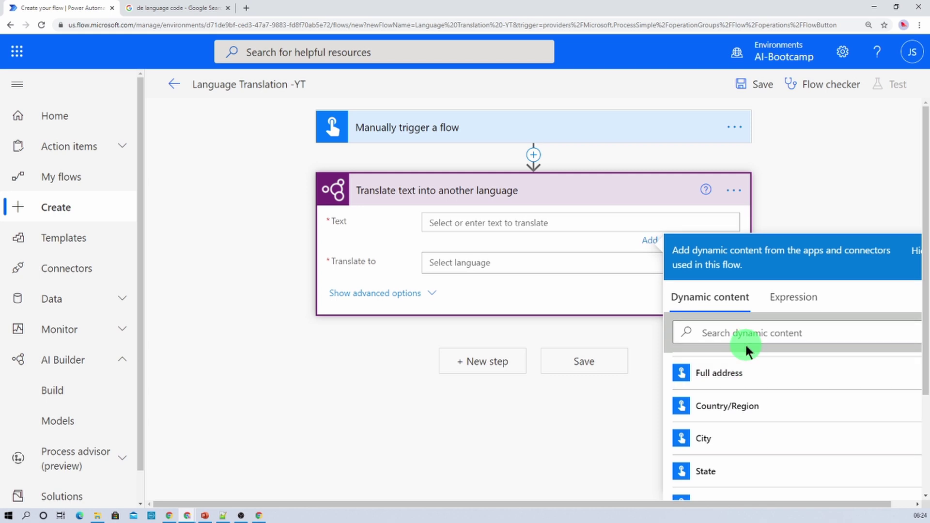
left_click(596, 216)
left_click(758, 469)
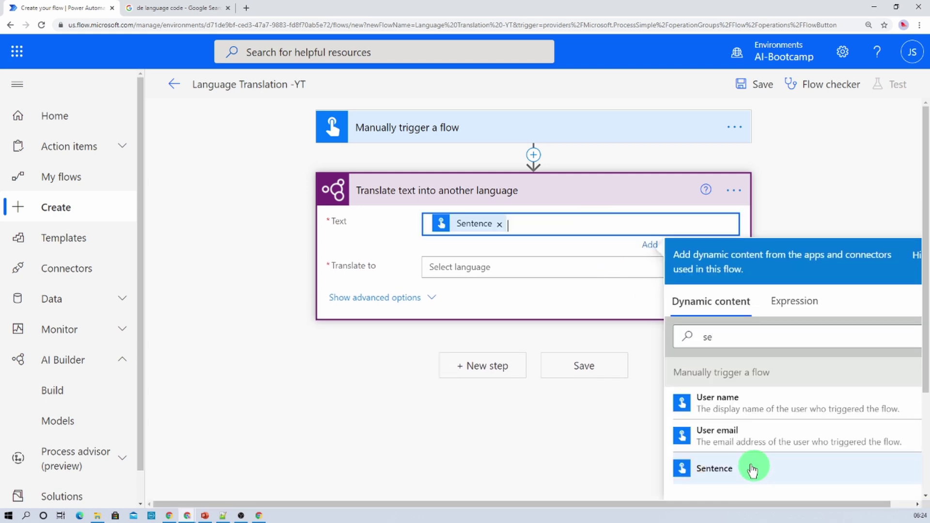
Step: Set the target language to a custom value using the TL input
left_click(440, 270)
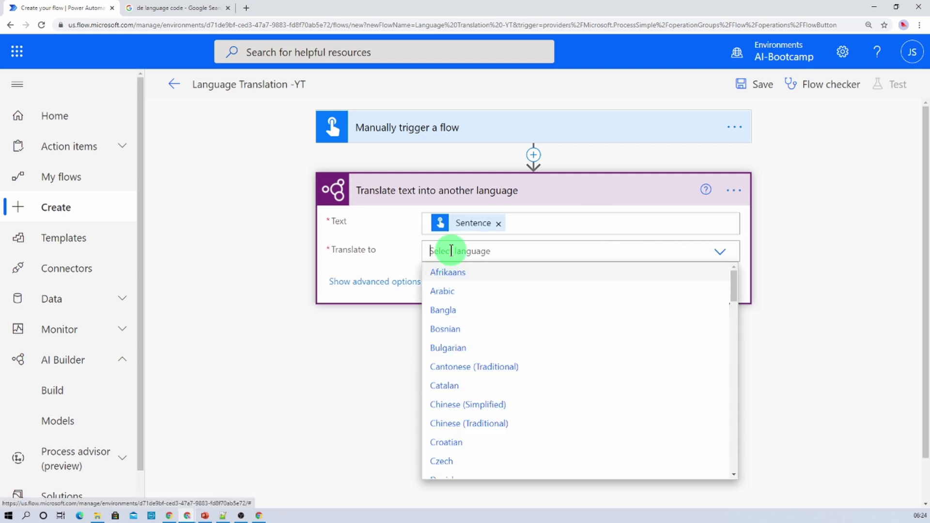
left_click_drag(733, 286, 724, 470)
left_click(495, 471)
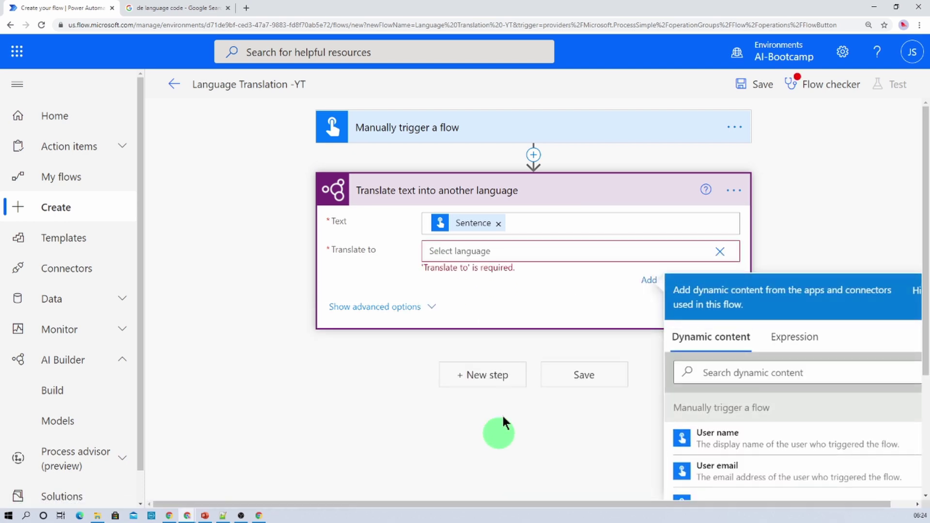
left_click(761, 374)
type("tl")
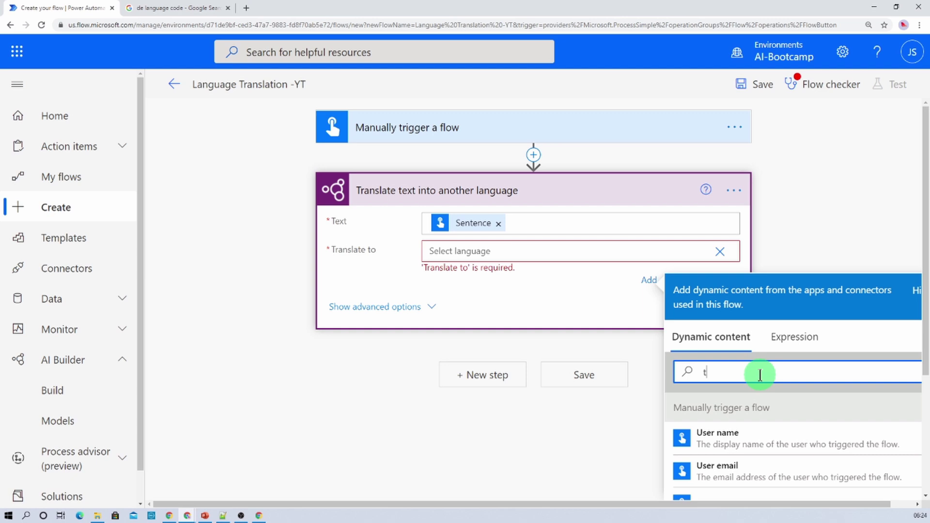
left_click(708, 427)
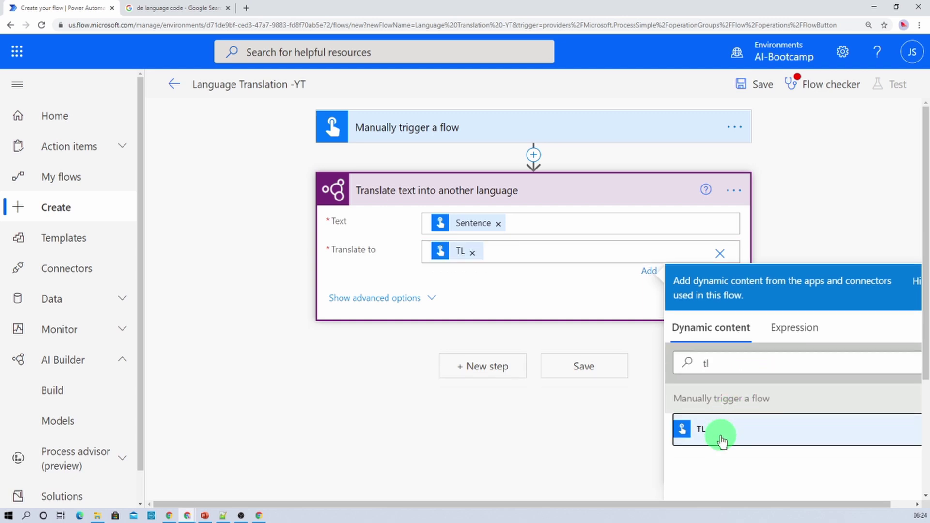
Step: Add an Initialize variable step after the translation, found by searching 'init'
left_click(485, 365)
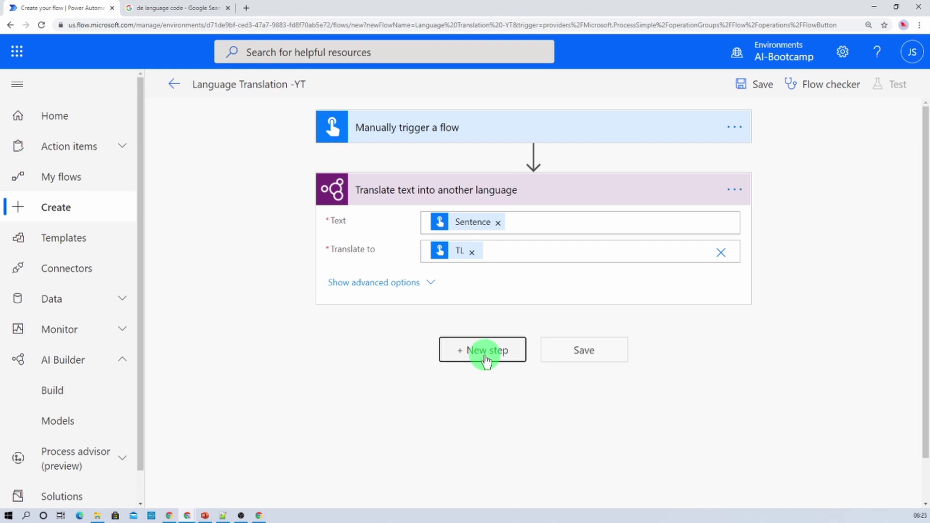
scroll(486, 360, "down", 3)
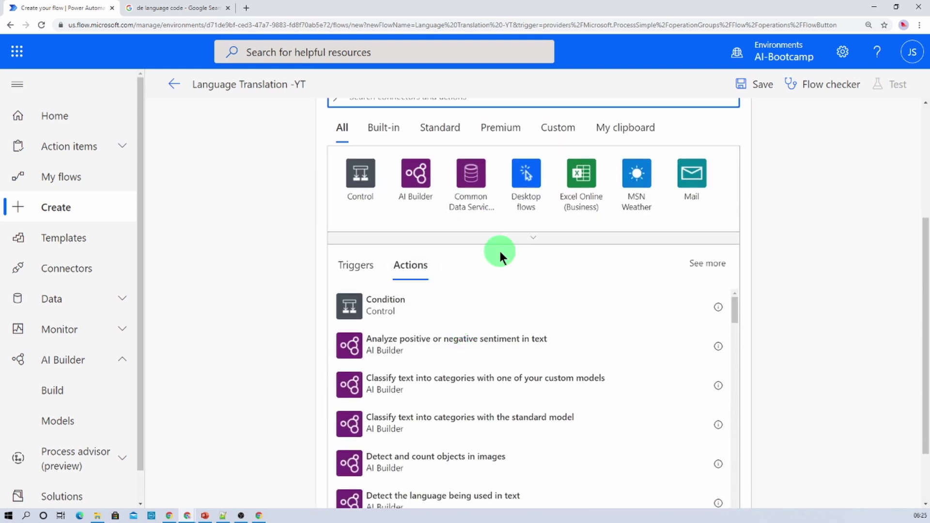
scroll(499, 249, "up", 2)
type("init")
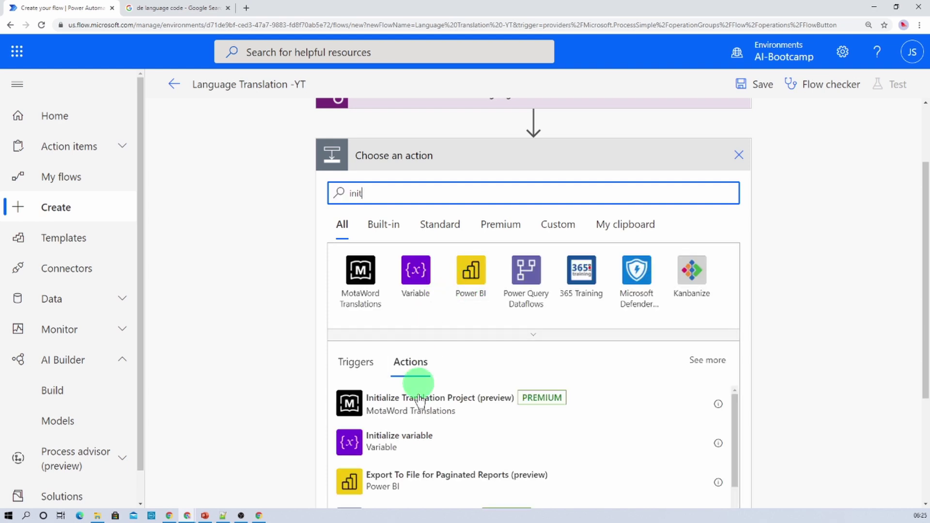
left_click(409, 442)
Step: Define String variable translatedText with its value set to the Translated text output
left_click(456, 241)
type("translatedText")
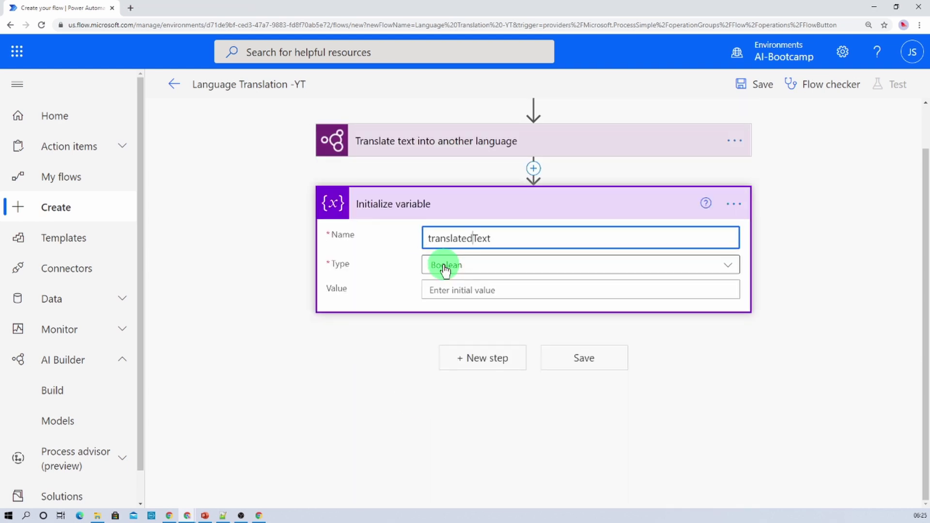
left_click(469, 268)
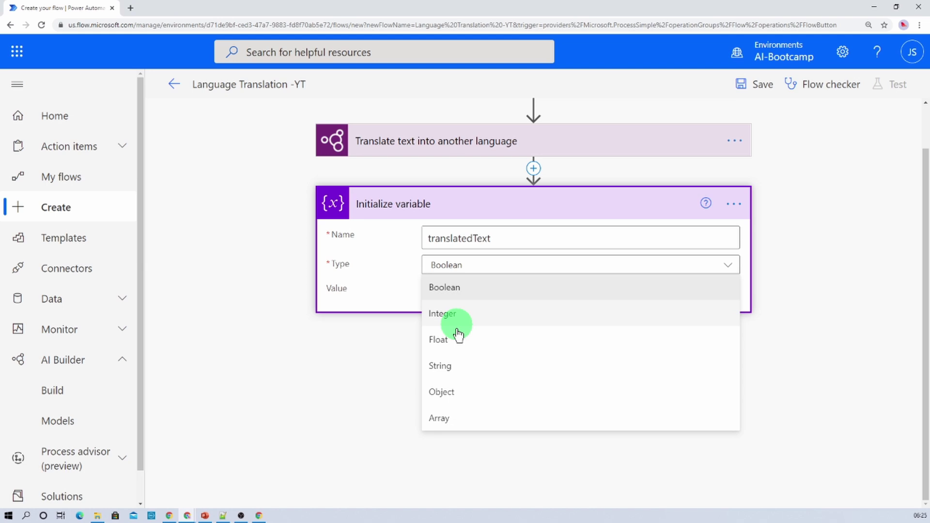
left_click(460, 371)
left_click(457, 290)
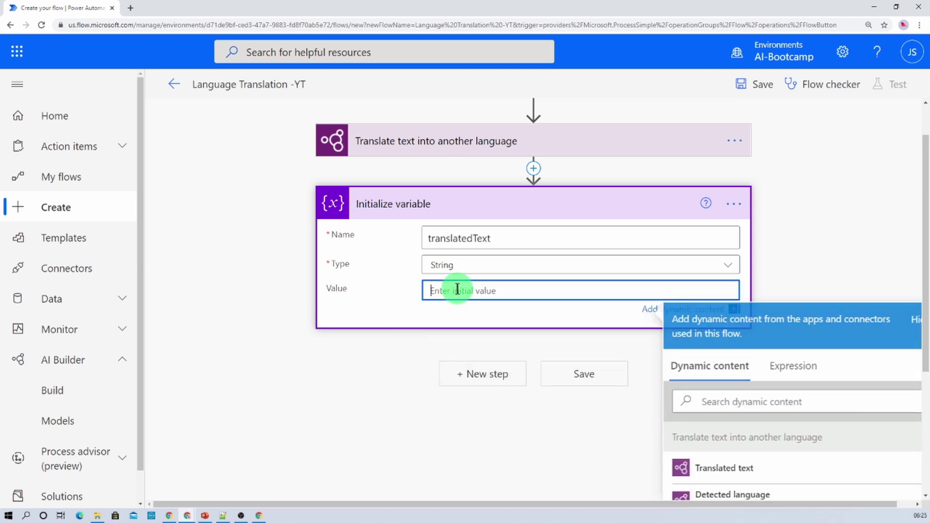
scroll(826, 451, "down", 3)
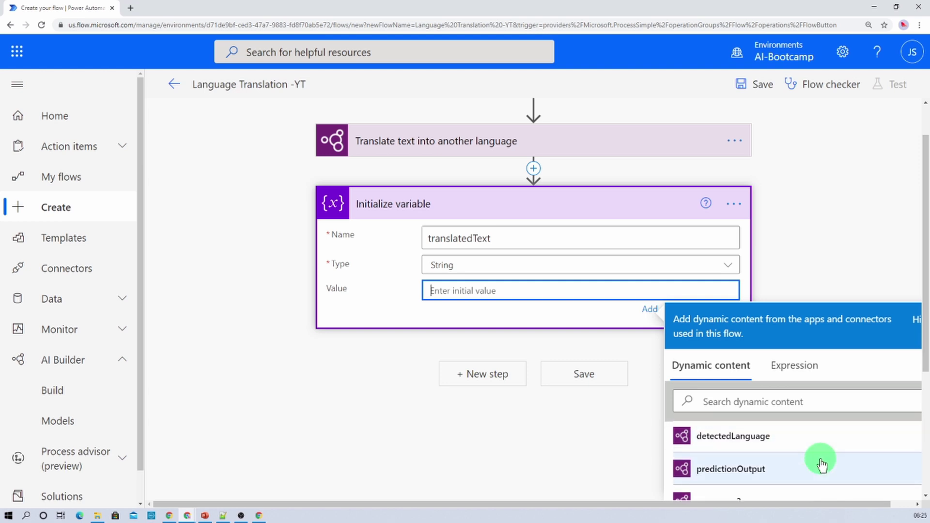
scroll(752, 460, "up", 2)
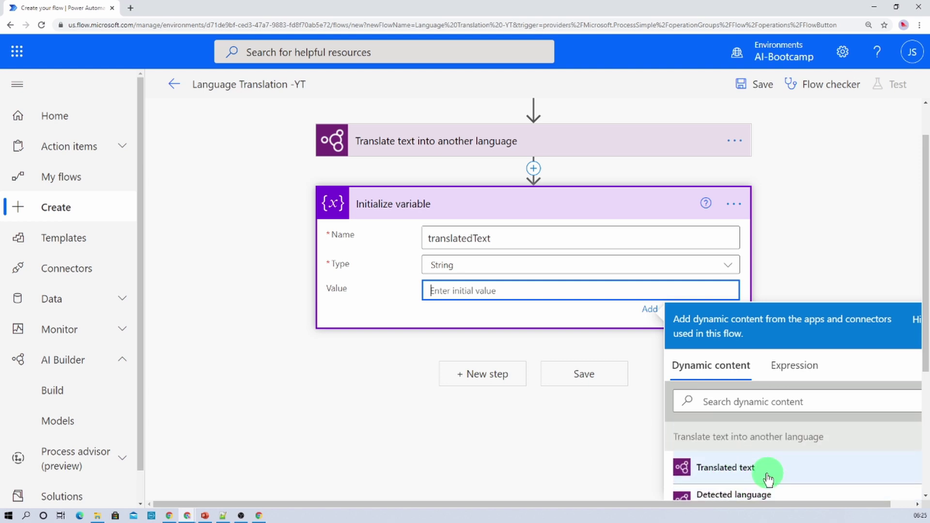
left_click(744, 478)
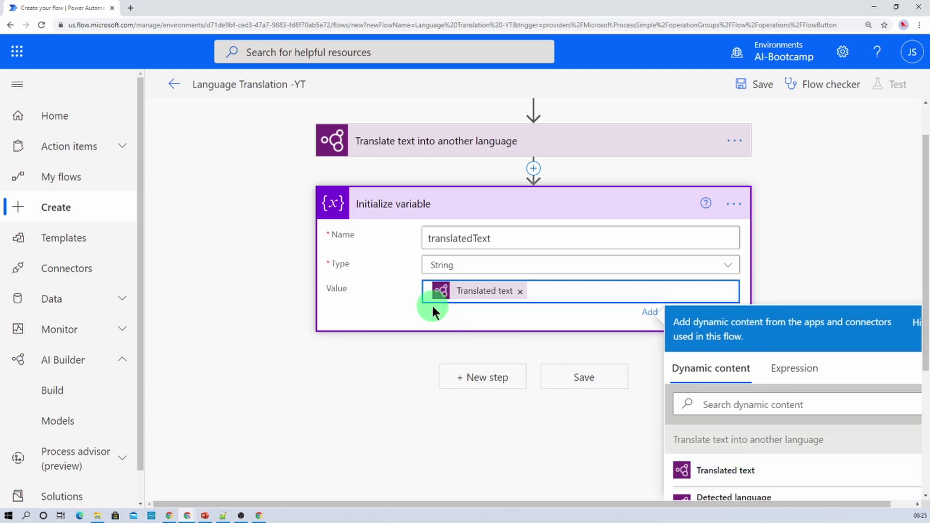
Step: Save the flow and start a manual test via Save & Test
left_click(762, 87)
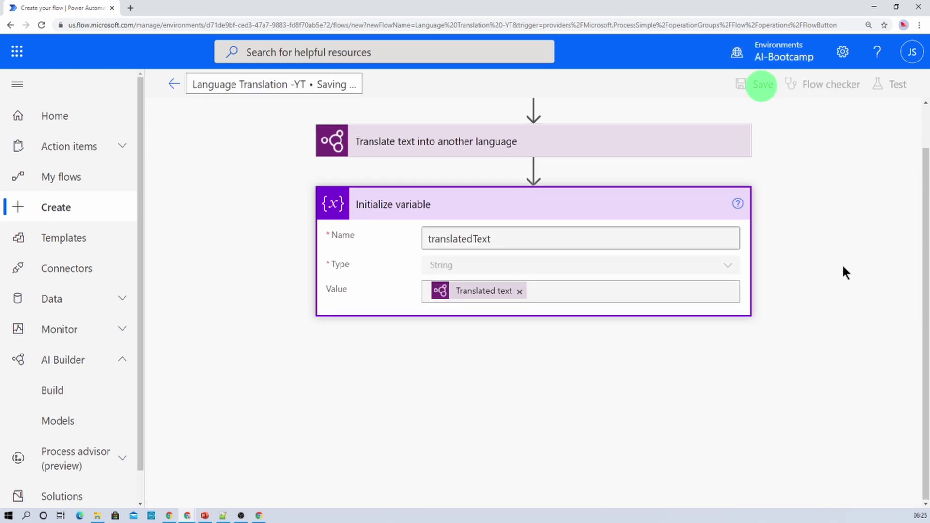
left_click(843, 267)
left_click(817, 289)
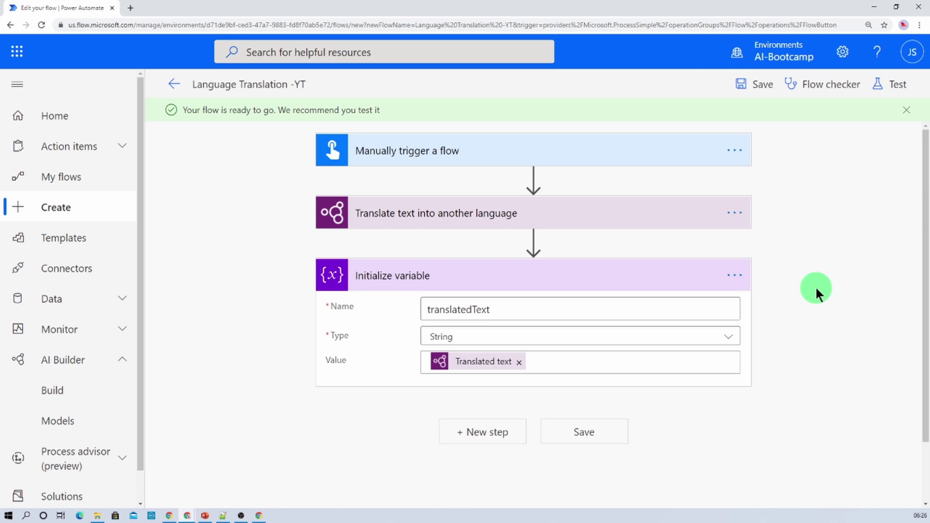
left_click(889, 84)
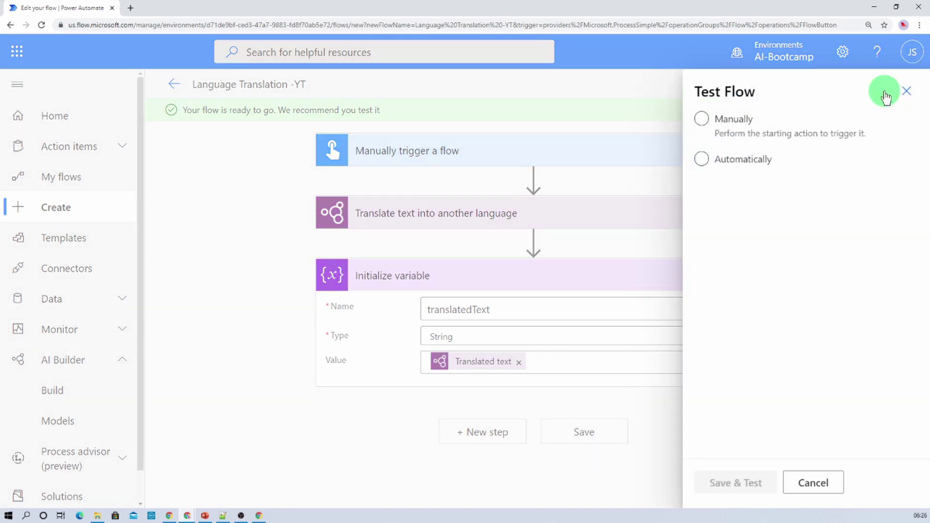
left_click(719, 135)
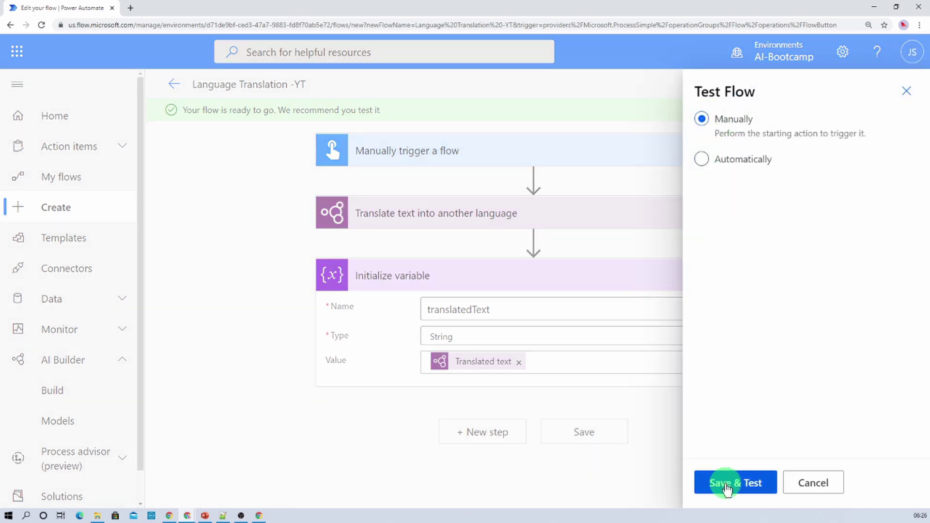
left_click(726, 484)
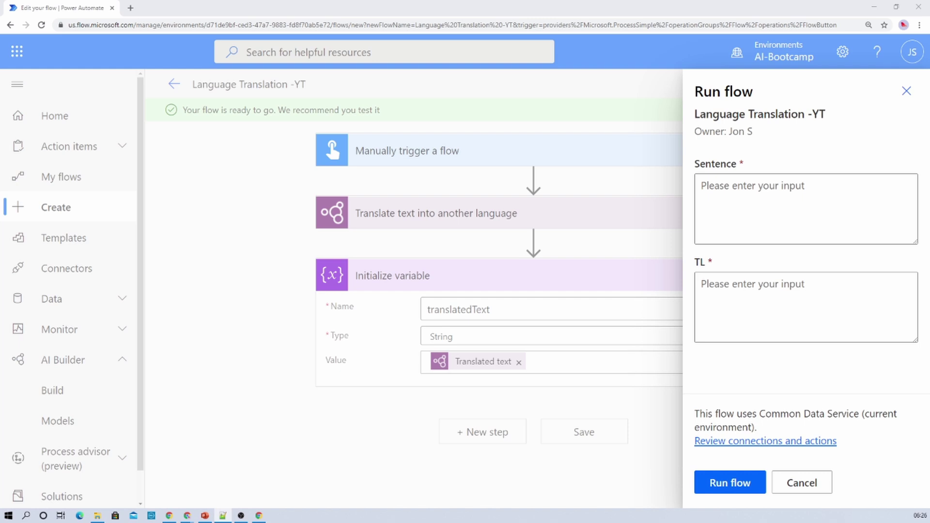
Step: Run the test with a pasted German sentence as Sentence and 'en' as TL
left_click(735, 204)
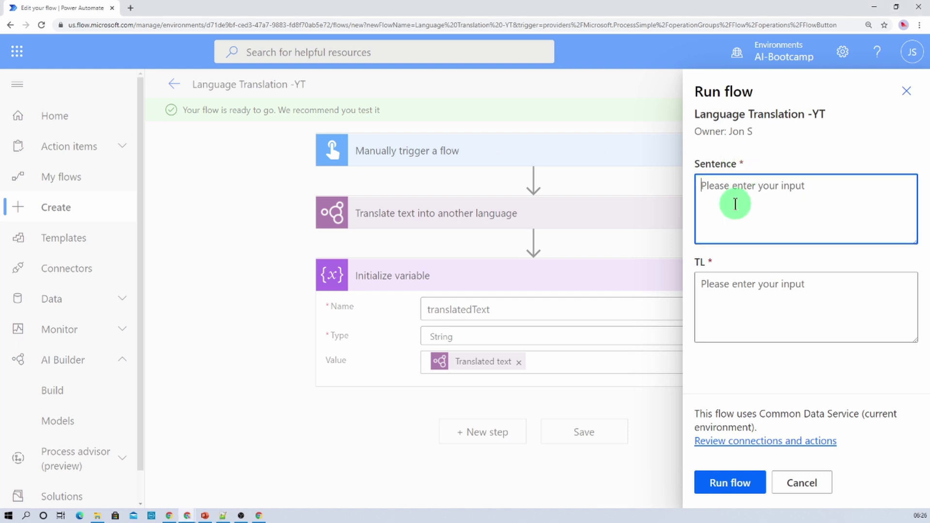
type("Nett, Sie kennenzulernen\" which means")
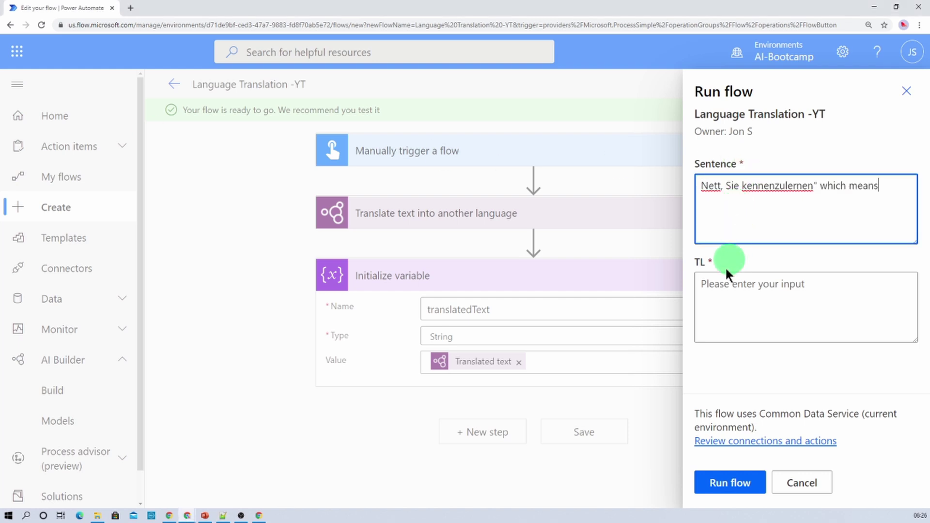
left_click(833, 291)
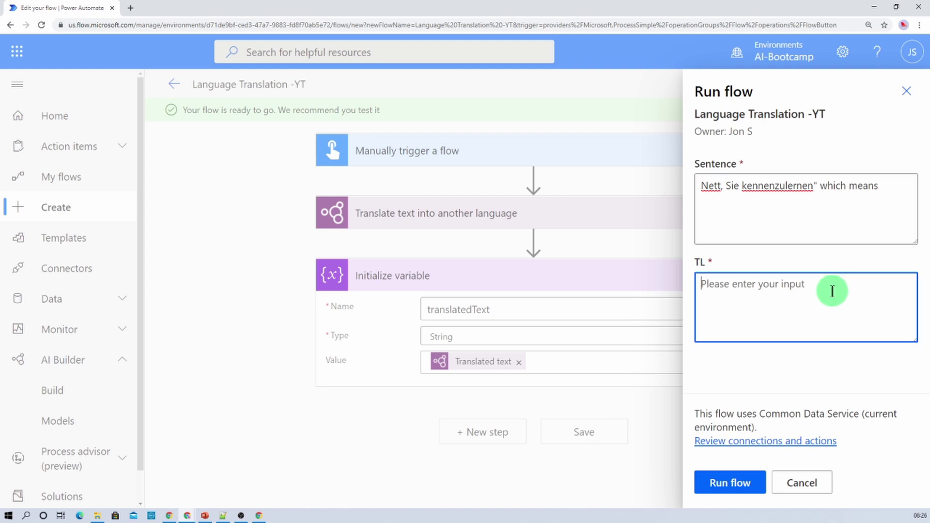
type("en")
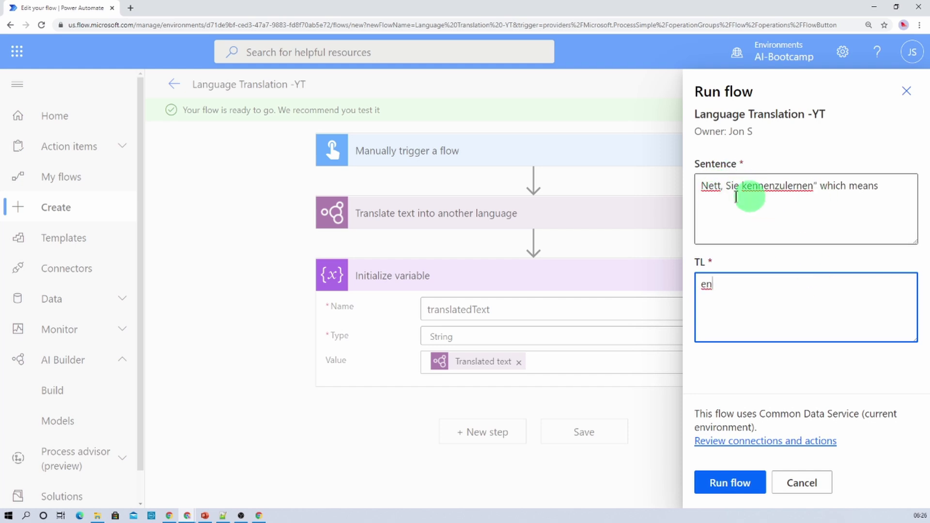
left_click(741, 484)
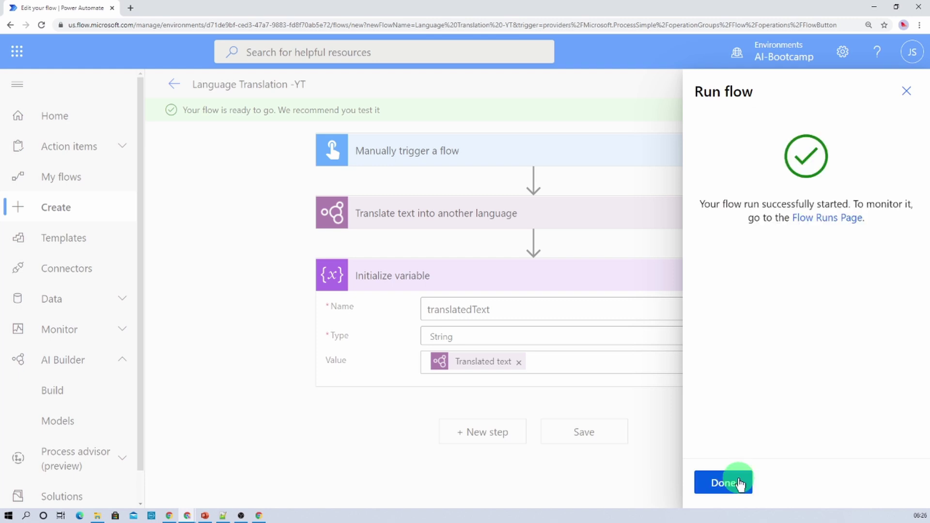
Step: Inspect the translation step's result 'Nice to meet you', select detected language de, and open a new tab
left_click(739, 483)
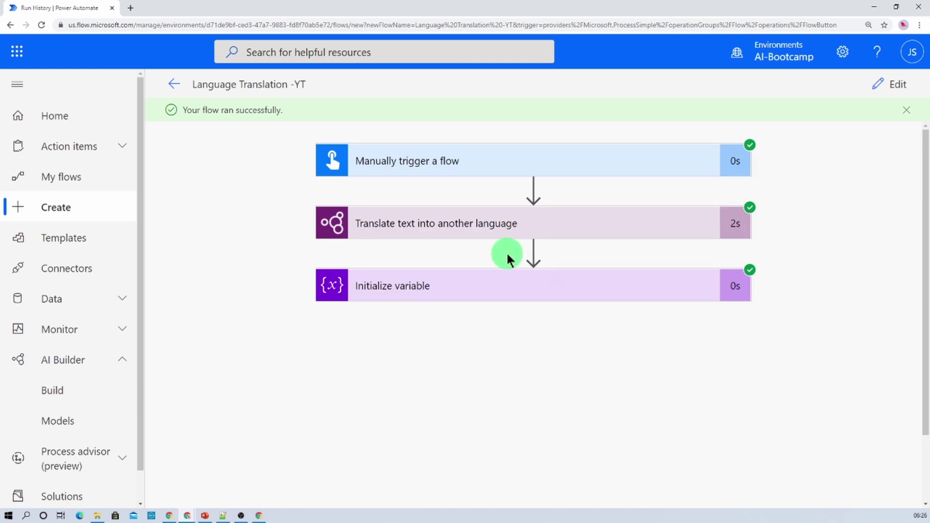
left_click(504, 230)
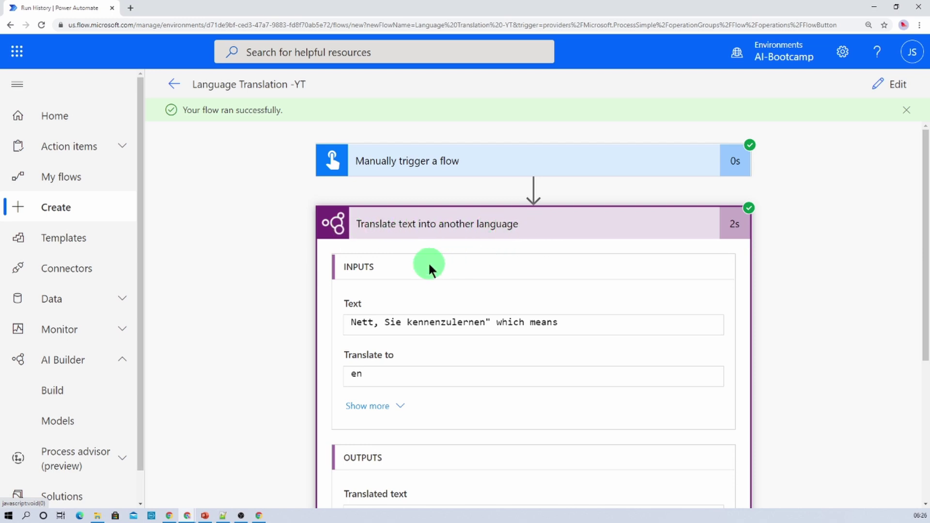
scroll(391, 307, "down", 2)
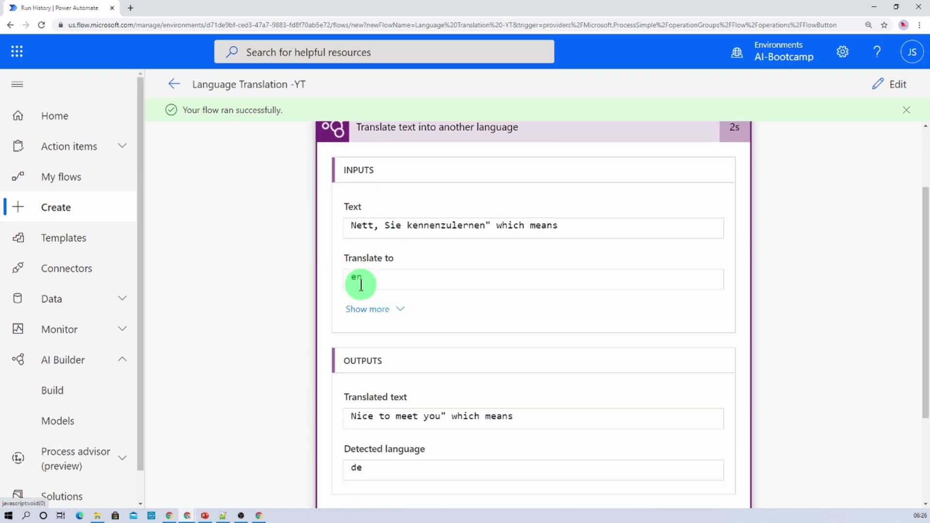
scroll(382, 287, "down", 2)
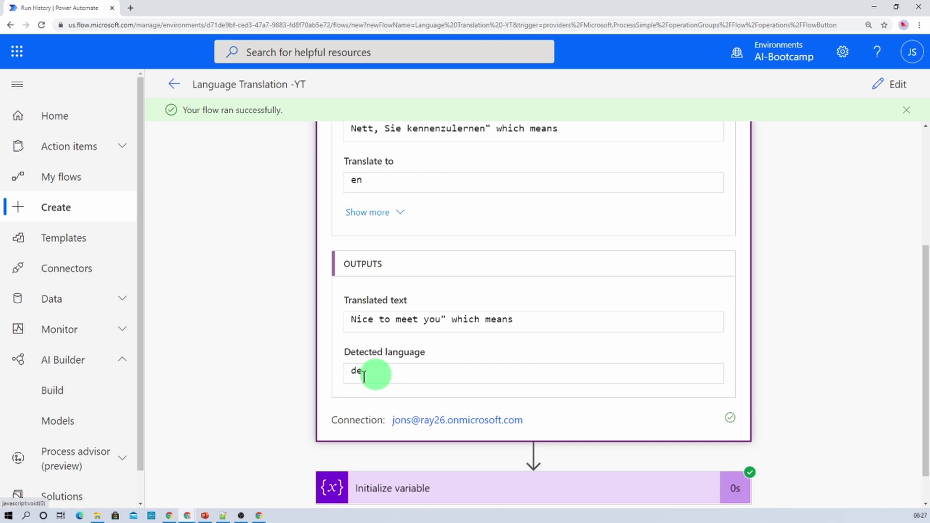
scroll(370, 377, "up", 2)
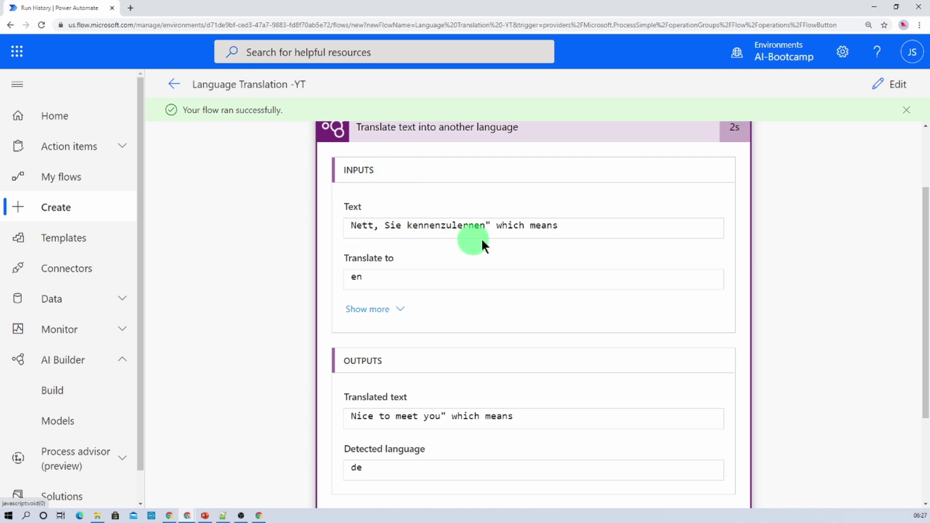
scroll(508, 392, "down", 2)
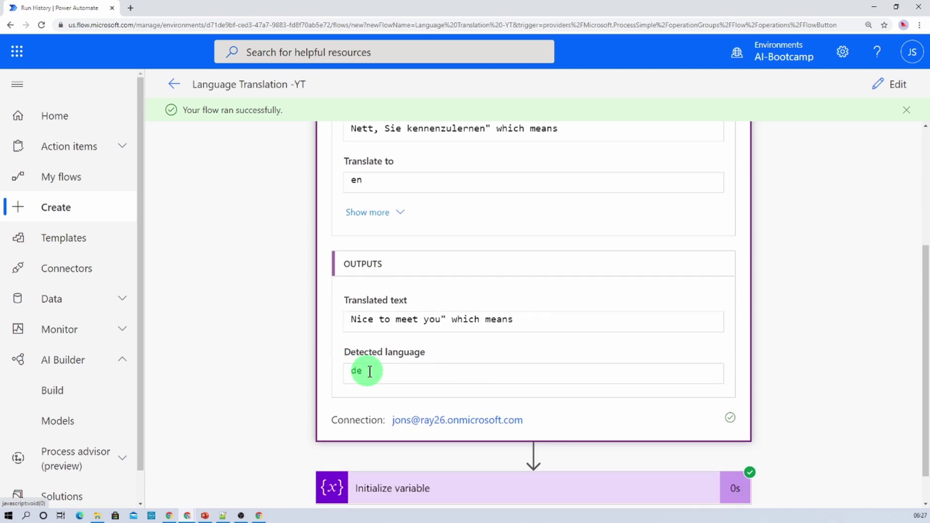
left_click_drag(370, 371, 344, 375)
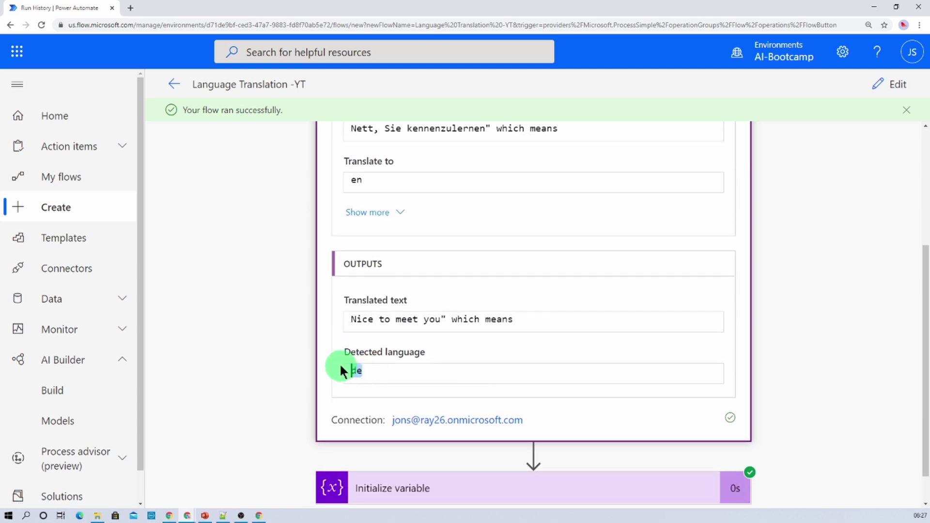
left_click(130, 8)
Step: Search Google for the 'de' language code, confirming German, then return to the run history
type("de")
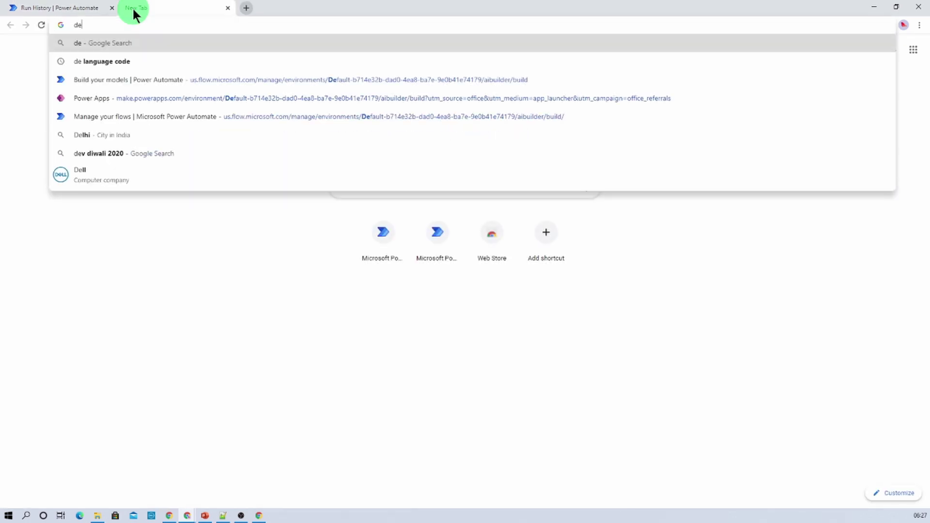
key("Return")
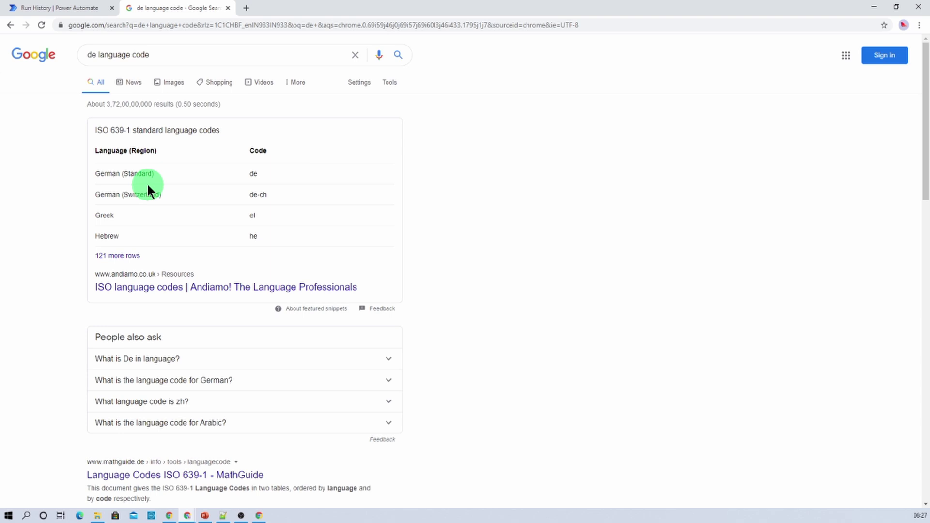
left_click(86, 7)
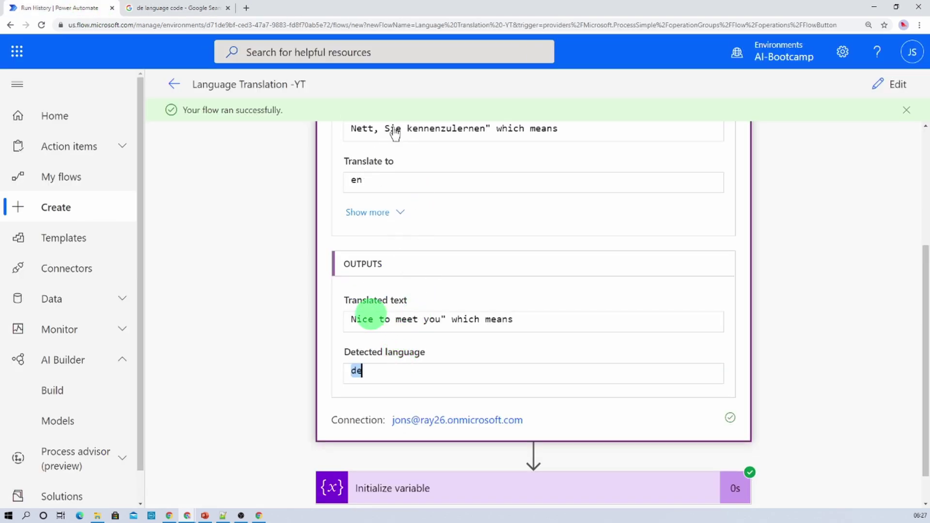
Step: Confirm the translatedText variable's value 'Nice to meet you', then reopen the flow in the editor
scroll(395, 135, "up", 2)
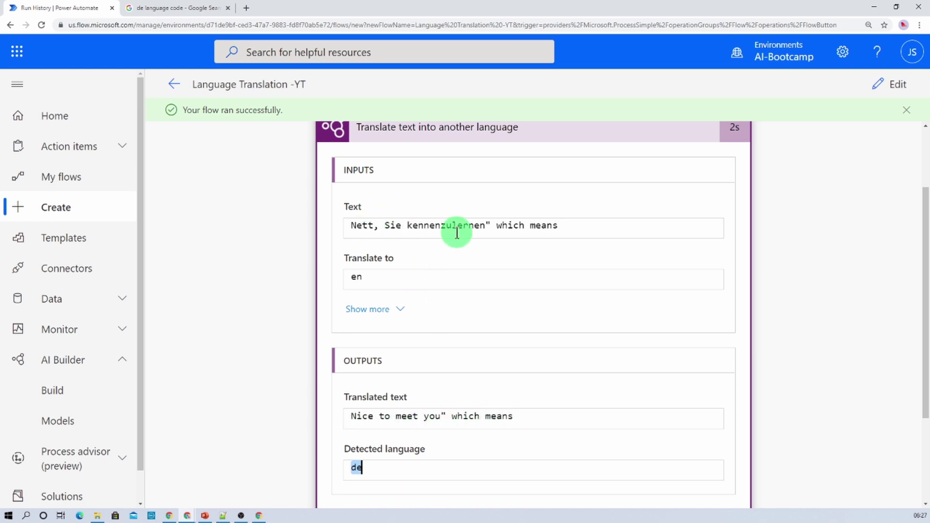
scroll(426, 264, "down", 3)
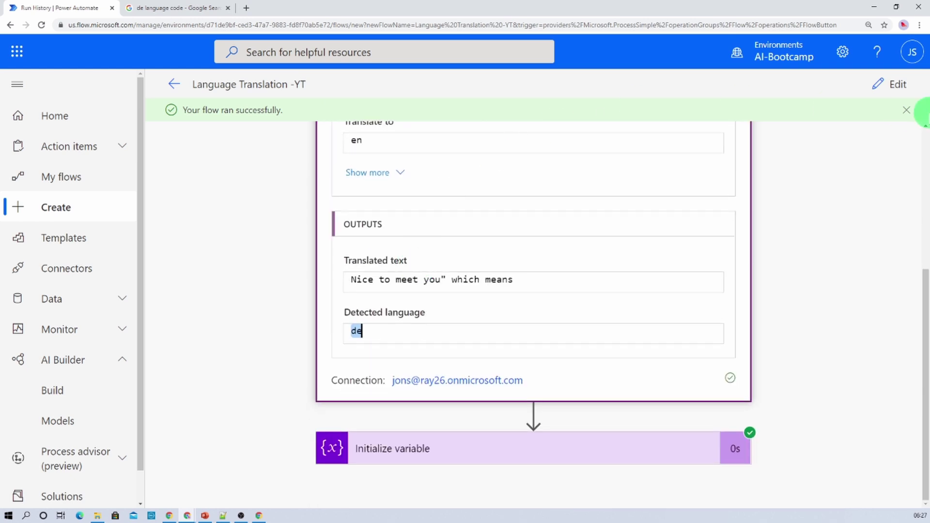
left_click(517, 465)
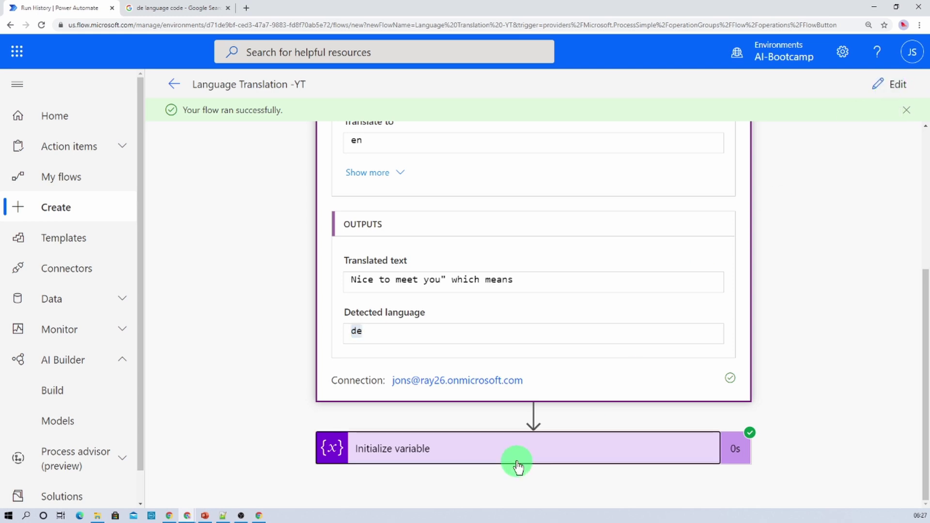
scroll(507, 445, "down", 4)
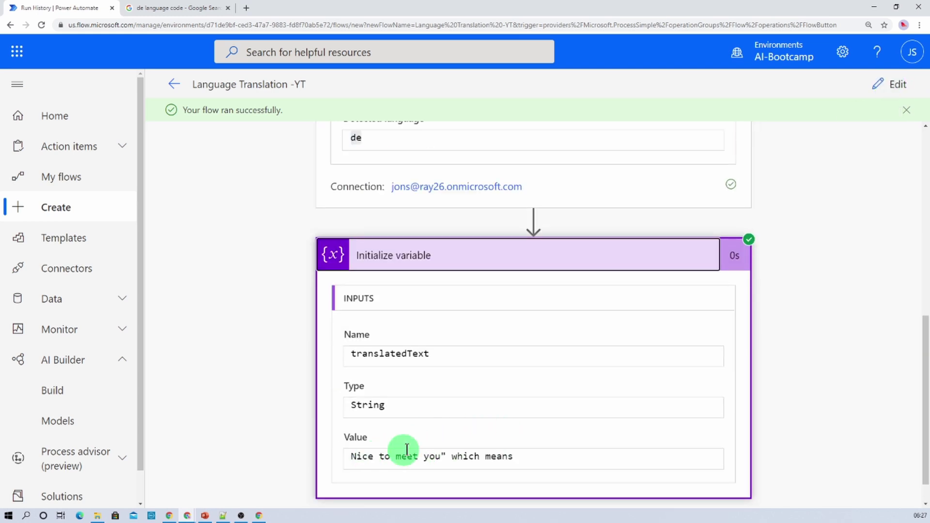
left_click(354, 417)
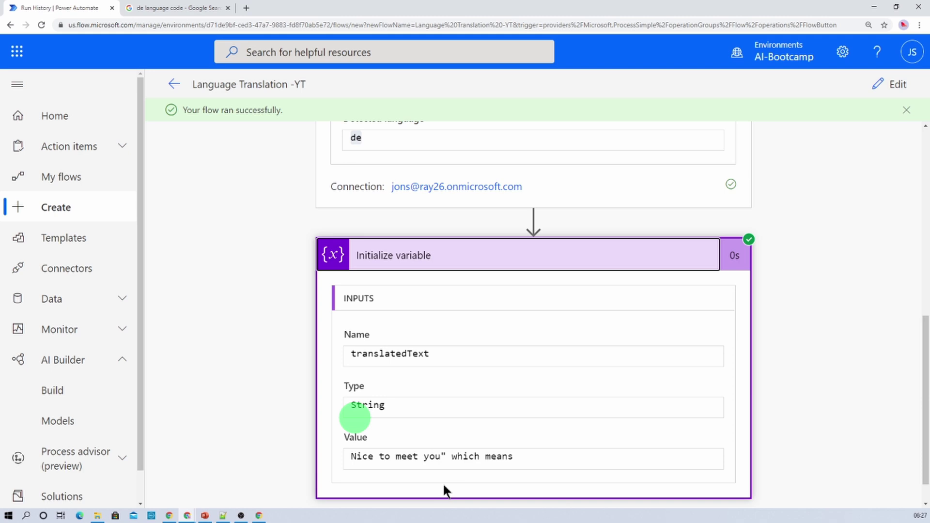
left_click(438, 467)
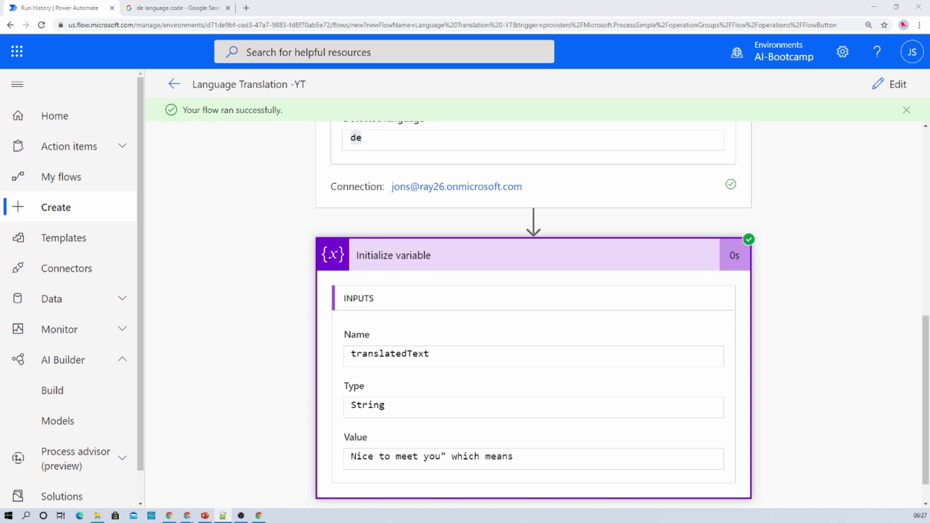
left_click(895, 85)
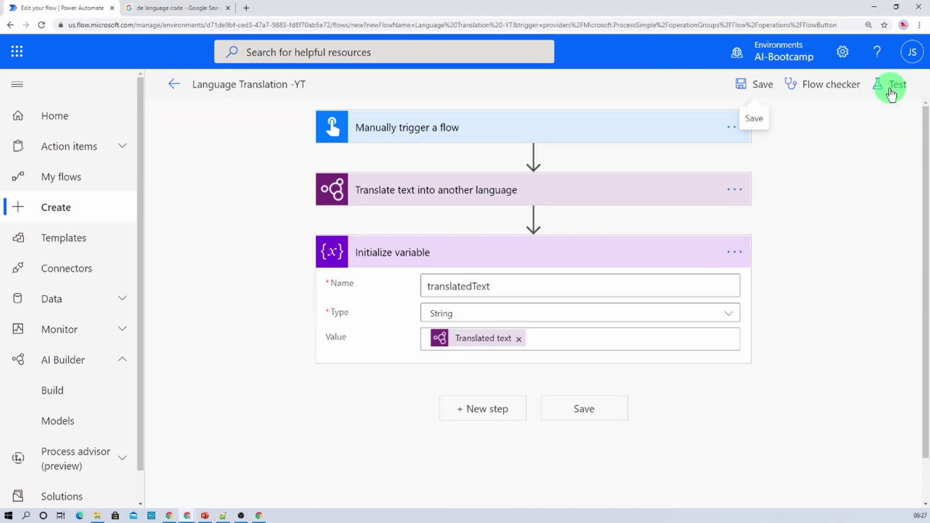
Step: Save and test the flow manually with a pasted Hindi sentence and TL 'en'
left_click(891, 90)
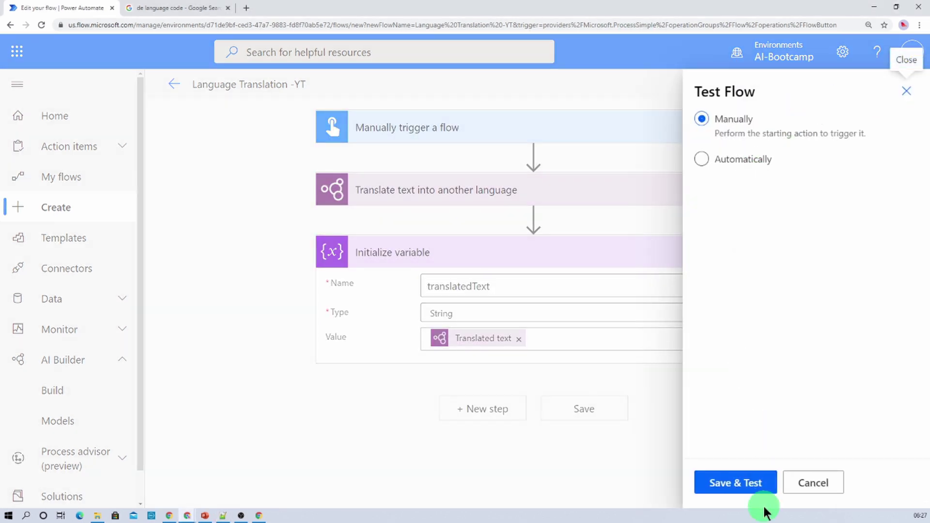
left_click(748, 485)
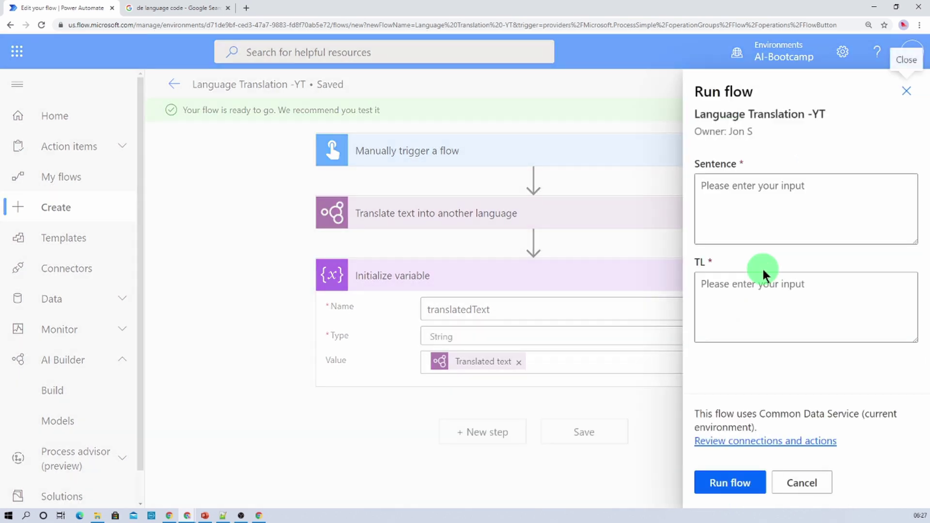
left_click(744, 219)
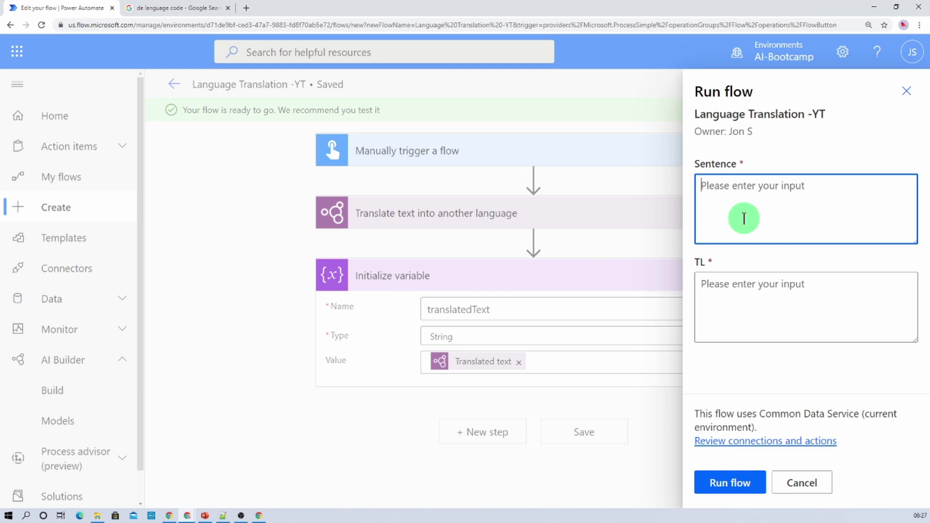
type("सरकार की तरफ से सभी विपक्षी दलों को आश्वस्त किया गया है कि सरकार कृषि सम्बंधित कानूनों समेत सभी मुद्दों पर चर्चा के लिए तैयार है. इससे पहले बजट सत्र क...")
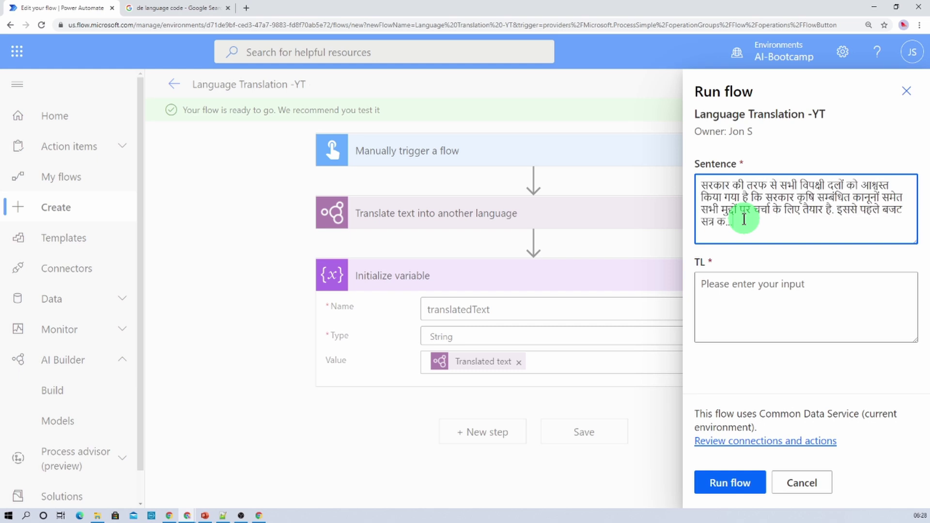
left_click(734, 310)
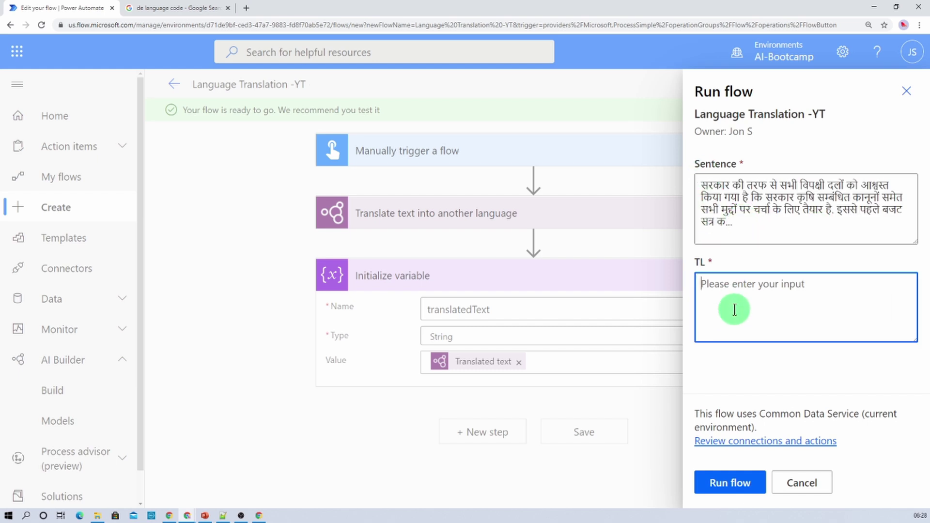
type("en")
left_click(728, 483)
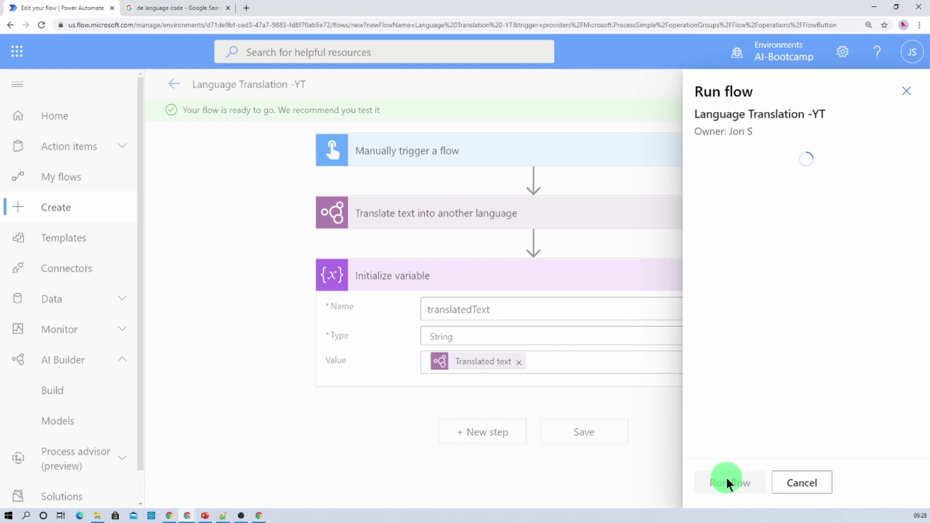
left_click(724, 483)
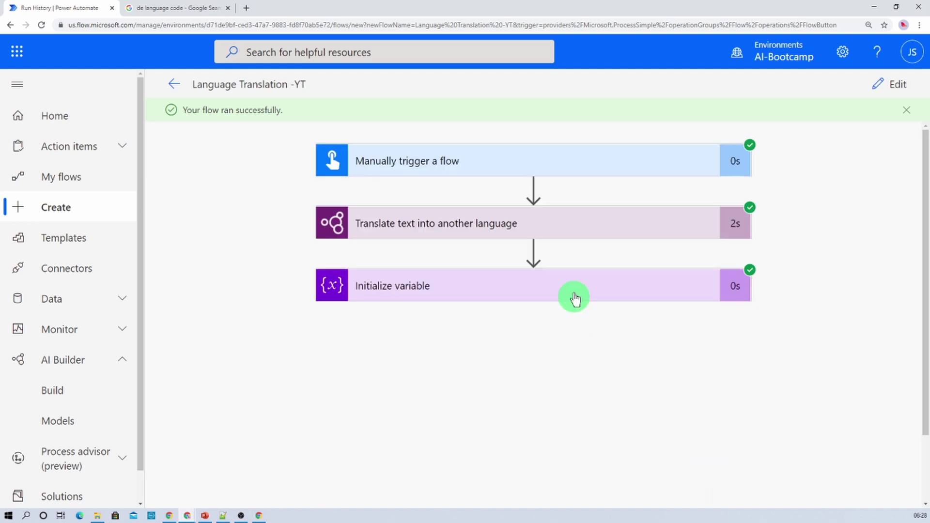
Step: Expand the Hindi run's translation step to read its English output and detected language hi
left_click(508, 228)
scroll(469, 276, "down", 3)
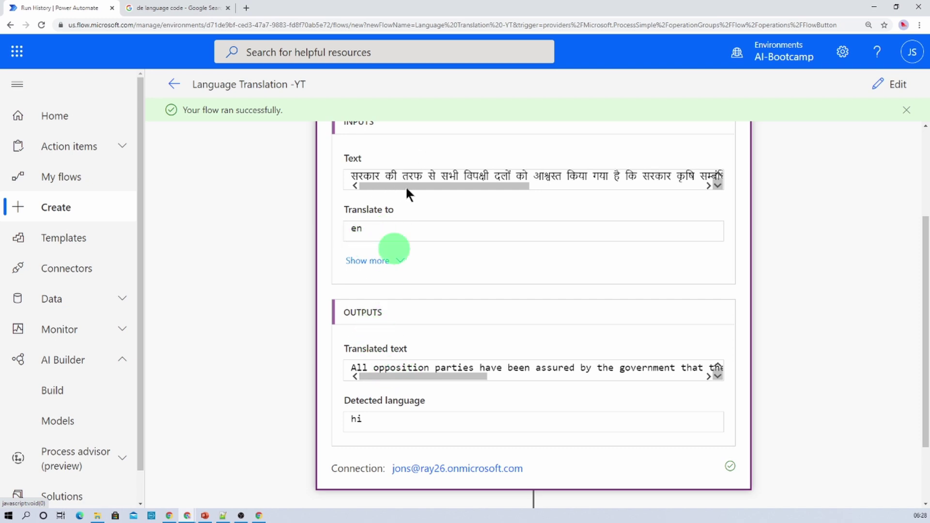
left_click_drag(400, 374, 361, 375)
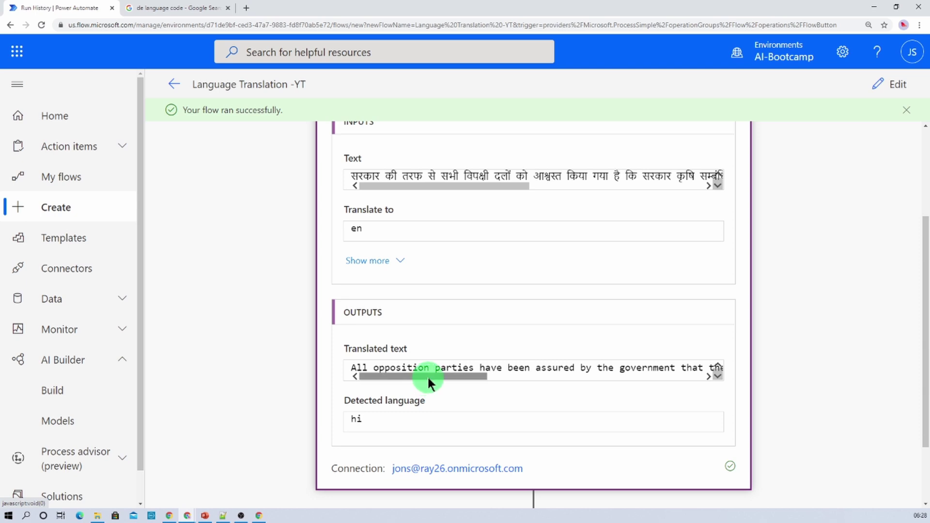
left_click_drag(449, 186, 636, 185)
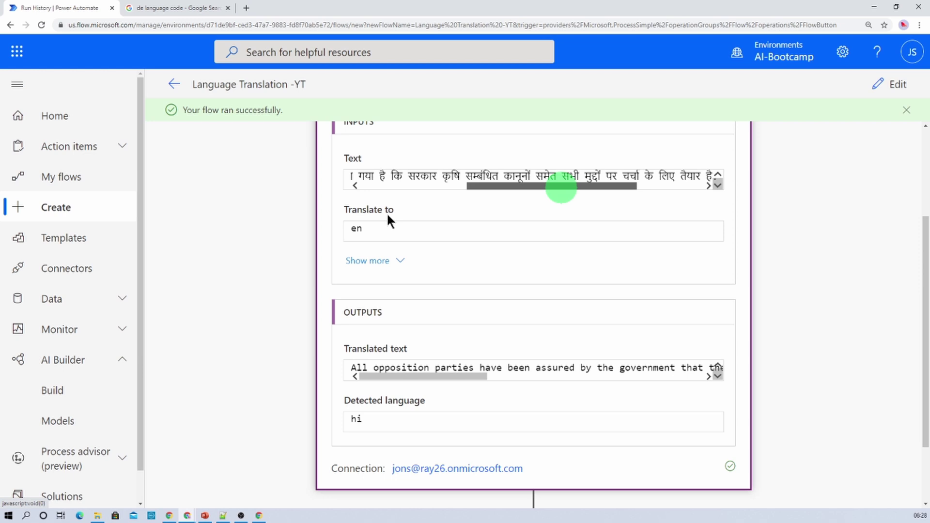
left_click_drag(431, 374, 396, 371)
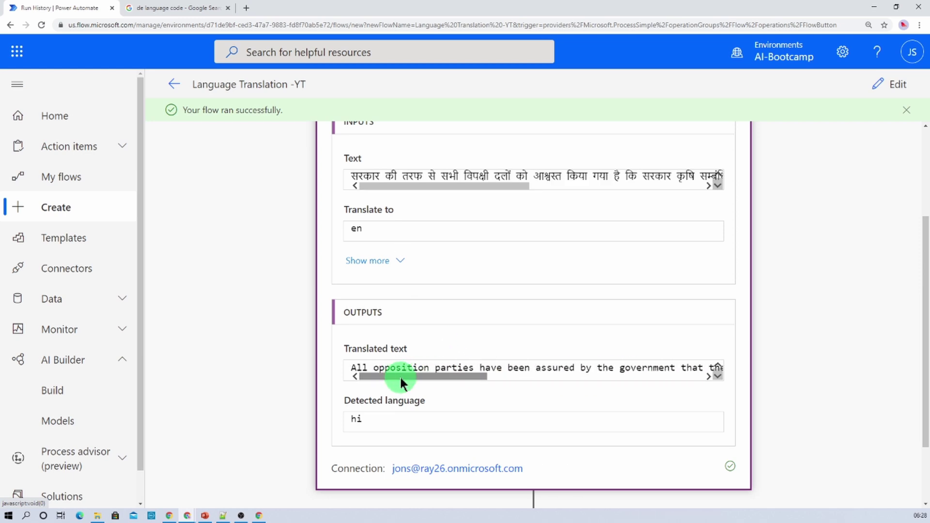
left_click_drag(400, 380, 401, 382)
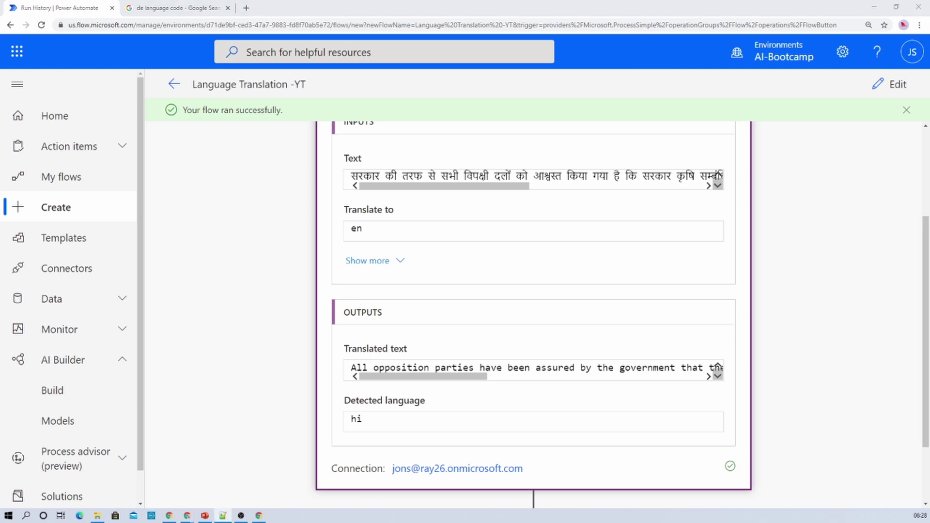
Step: Save and test the flow on the French sentence with target language en
left_click(890, 86)
left_click(887, 87)
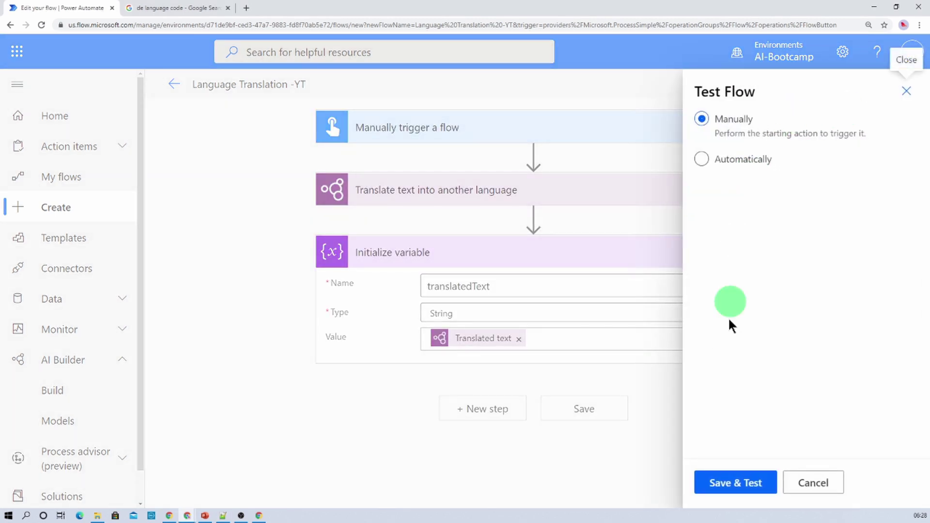
left_click(731, 478)
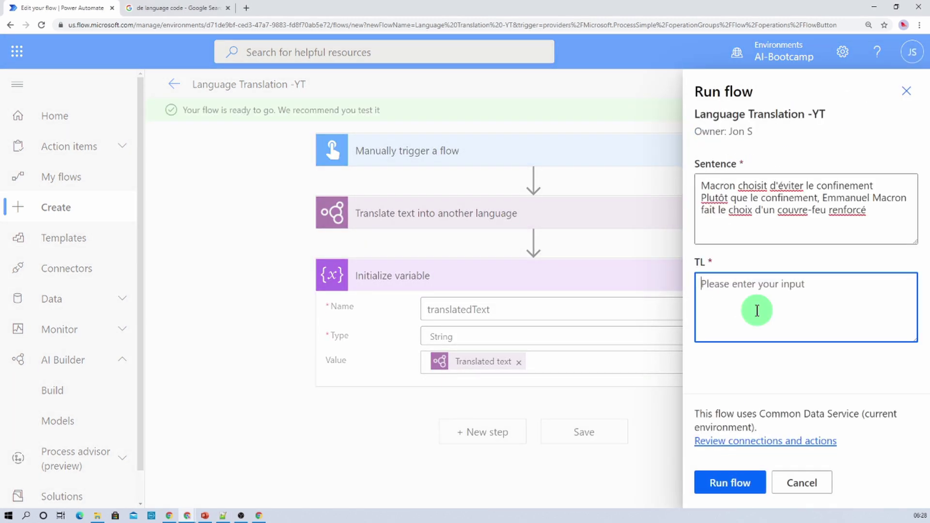
type("en")
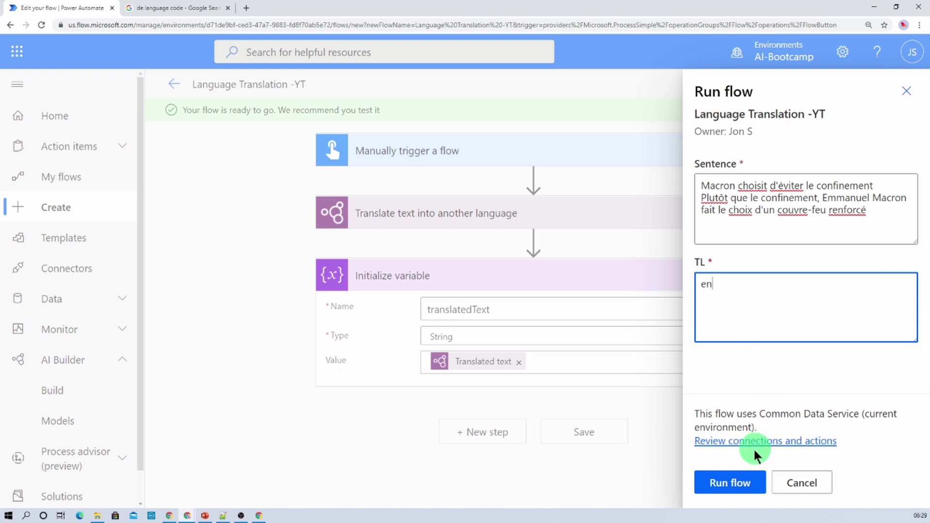
left_click(742, 482)
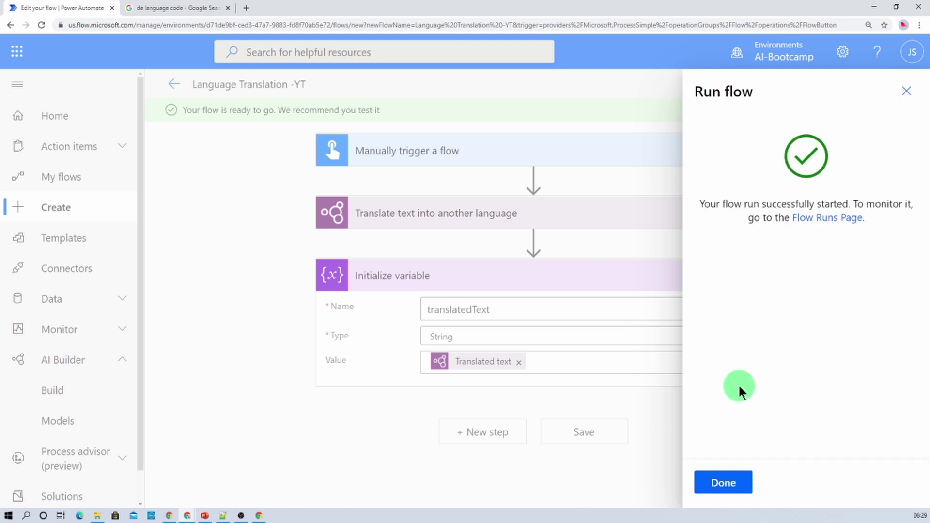
Step: Check the translation output 'Macron chooses to avoid containment…' with detected language fr
left_click(728, 482)
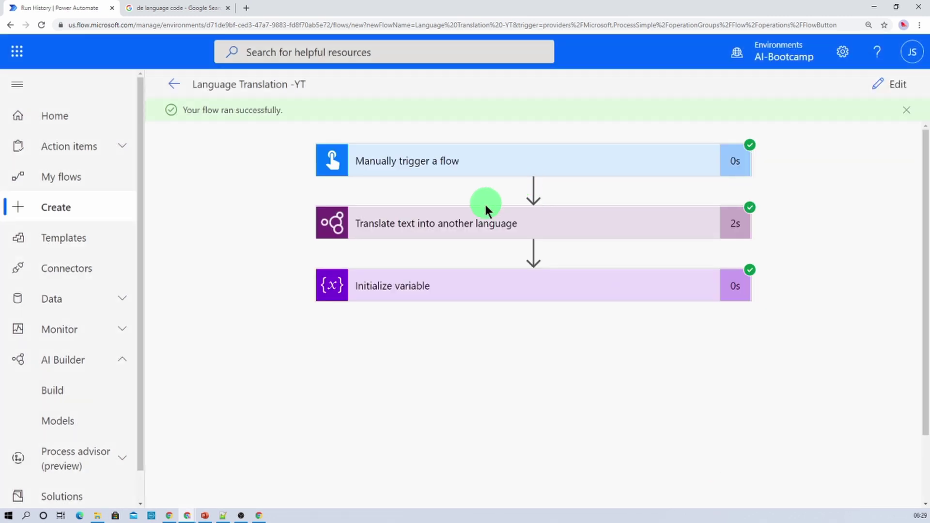
left_click(482, 230)
scroll(466, 264, "down", 3)
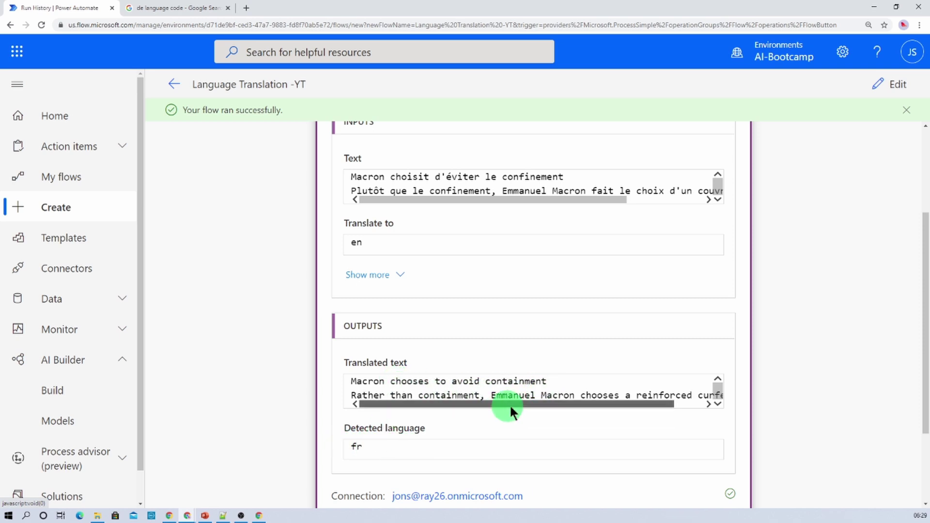
left_click_drag(510, 406, 443, 404)
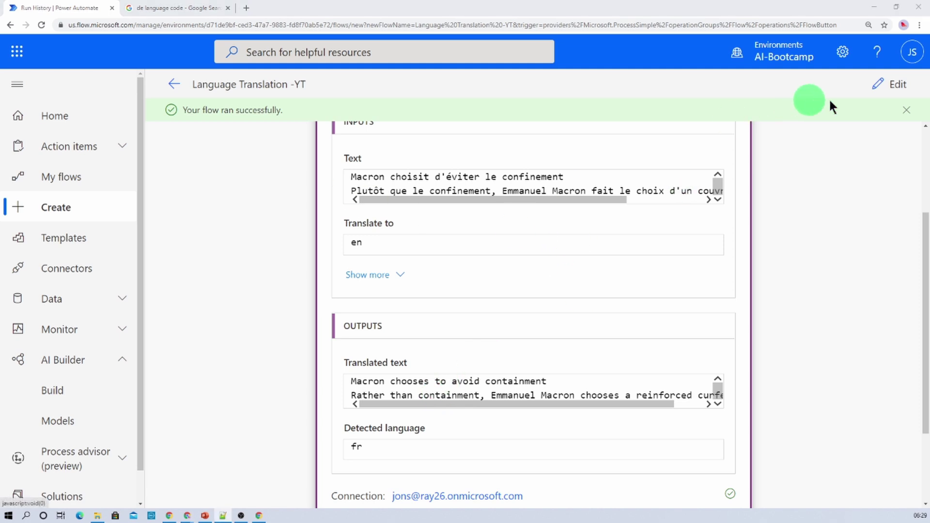
left_click(895, 87)
Step: Run the flow with the pasted Gujarati sentence and target language hi, then follow the run
left_click(886, 84)
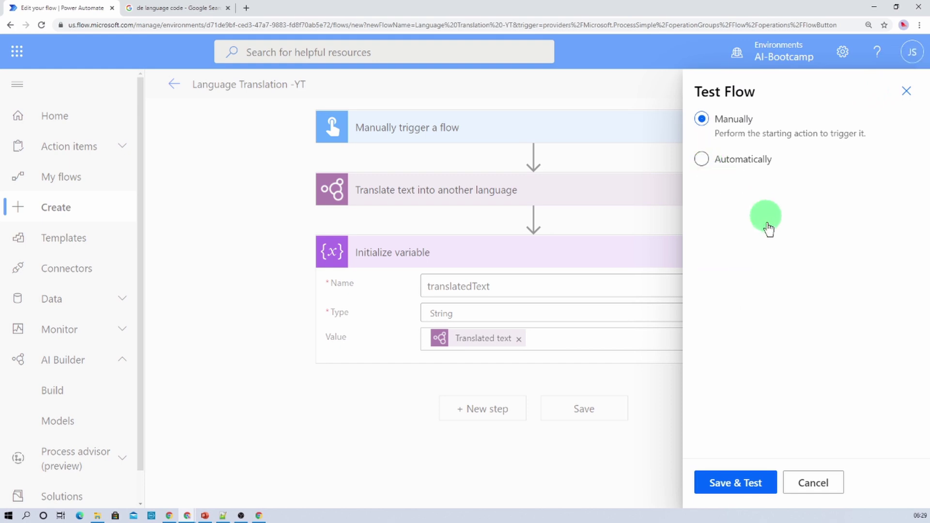
left_click(724, 491)
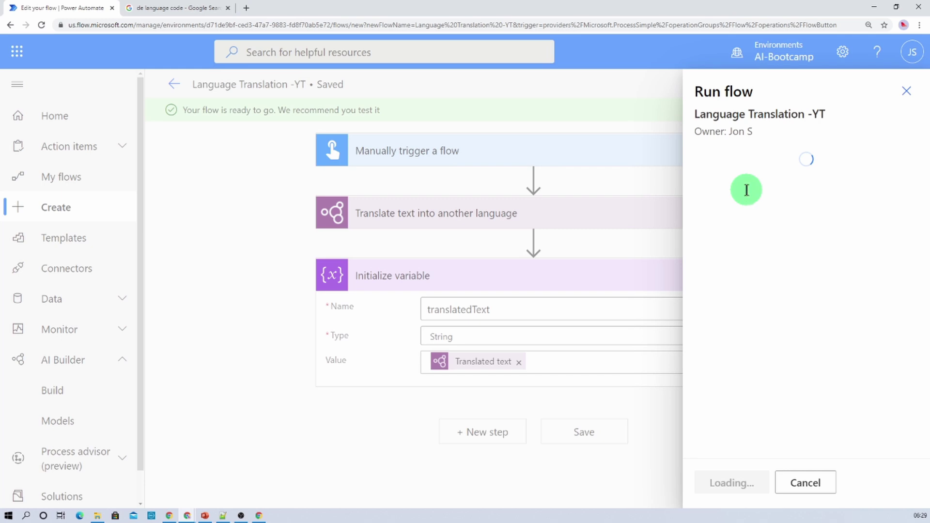
left_click(747, 190)
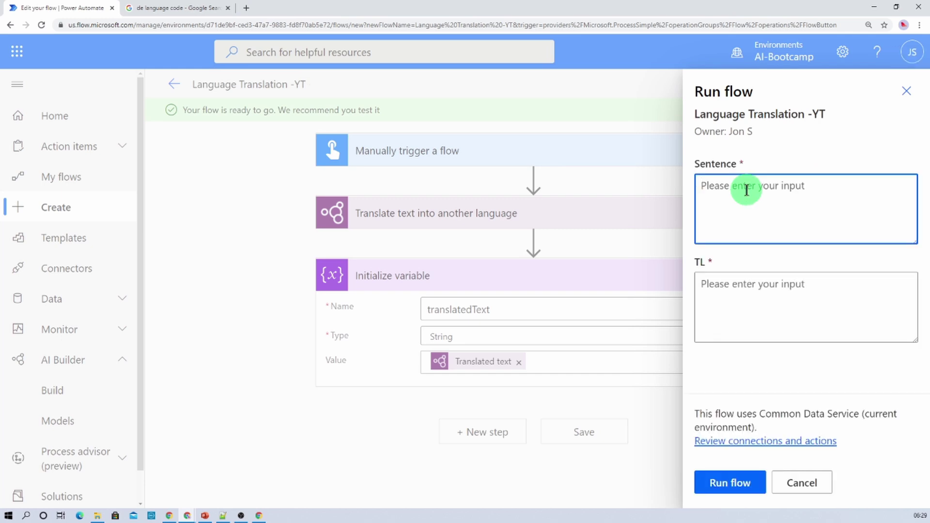
type("રાજ્યનાં 4 મહાનગરોમાં 1 ફેબ્રુઆરીથી રાત્રે 11થી સવારે 6 વાગ્યા સુધી રાત્રિ કર્ફ્યૂ રહેશે, લગ્નમાં 200 લોકોને મંજૂરી મળશે")
left_click(726, 309)
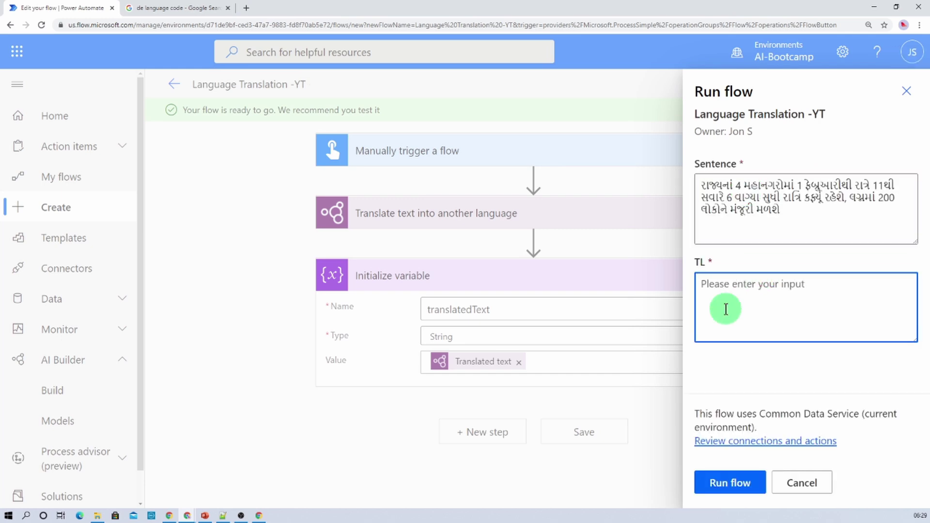
type("hi")
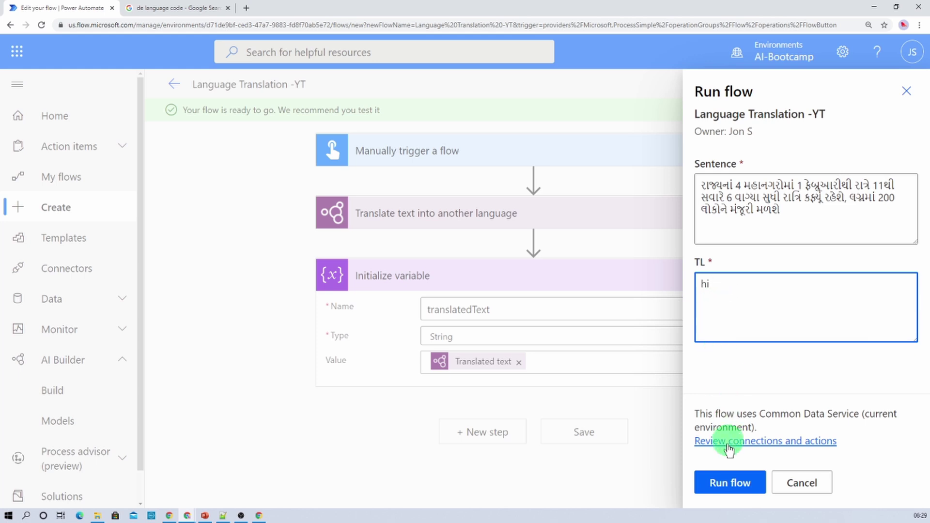
left_click(729, 483)
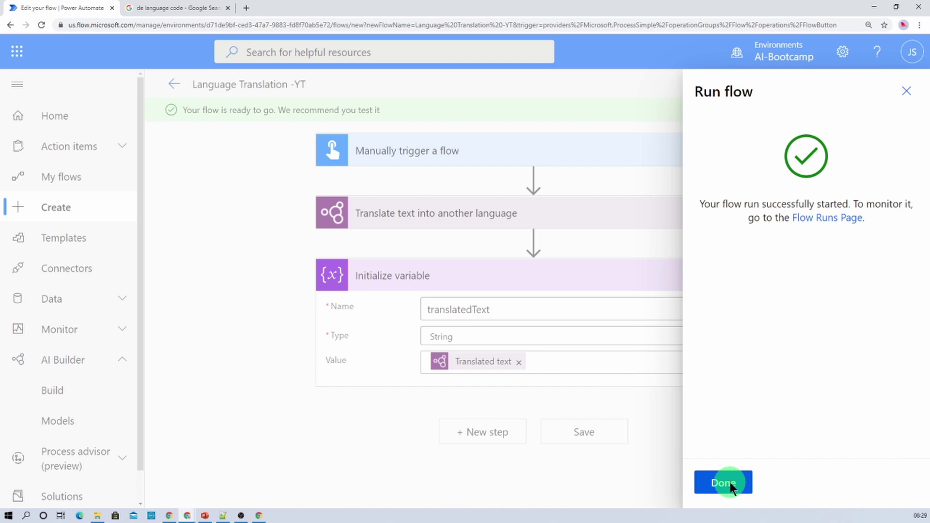
left_click(729, 482)
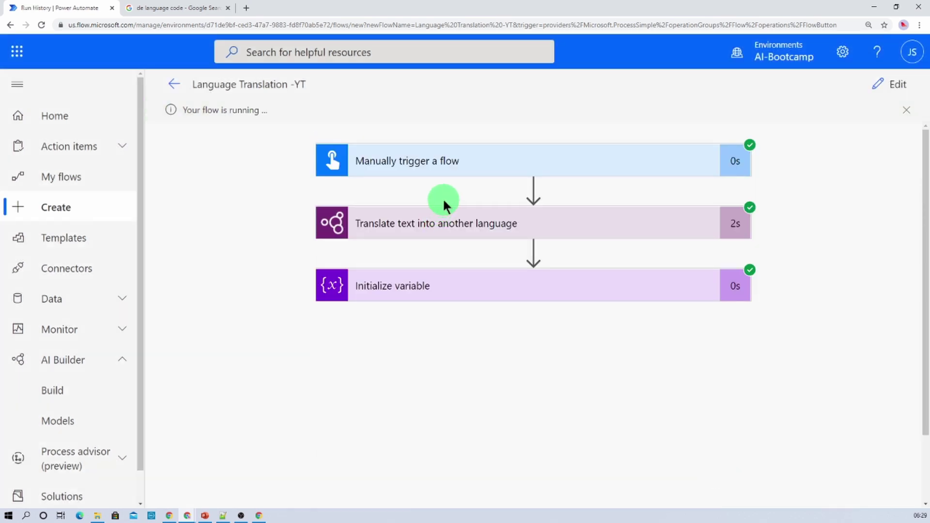
Step: Review the Translate text outputs (Hindi translation, detected language gu) and the Initialize variable details
left_click(452, 217)
scroll(452, 222, "down", 2)
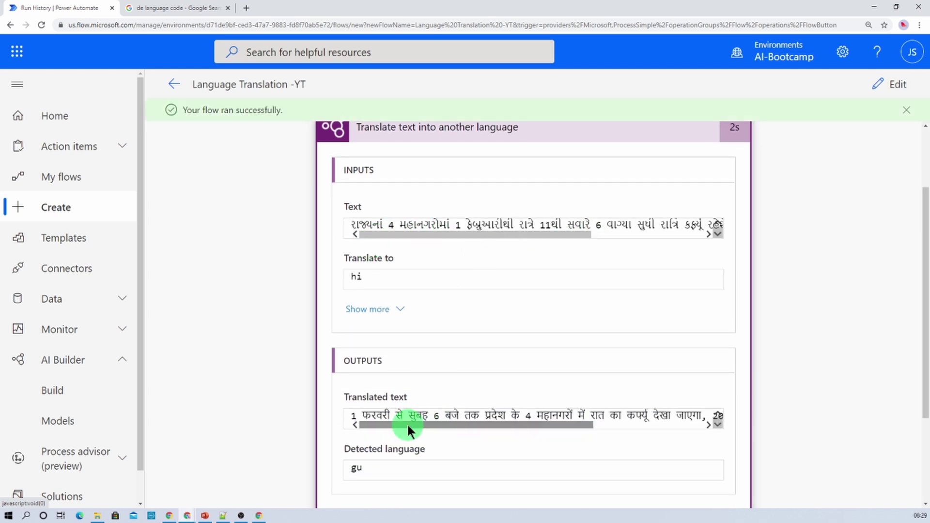
left_click_drag(409, 425, 361, 419)
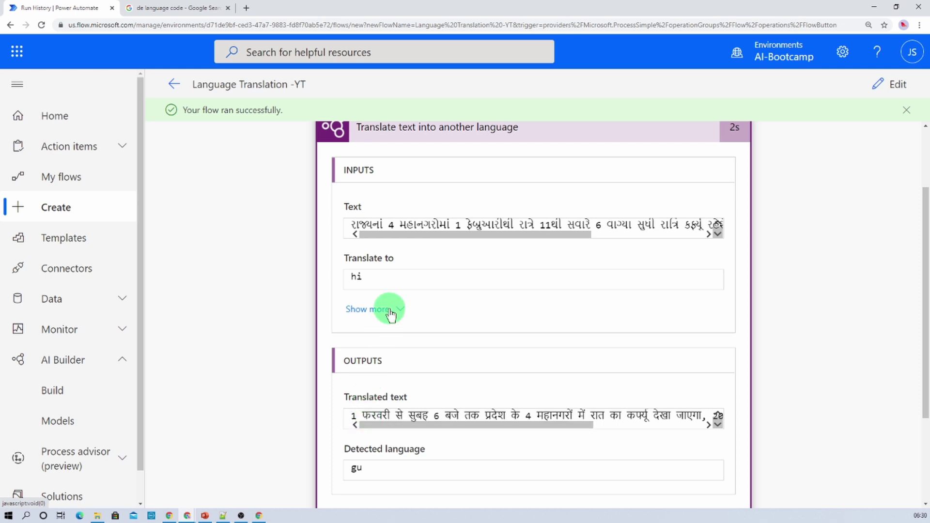
scroll(390, 314, "down", 3)
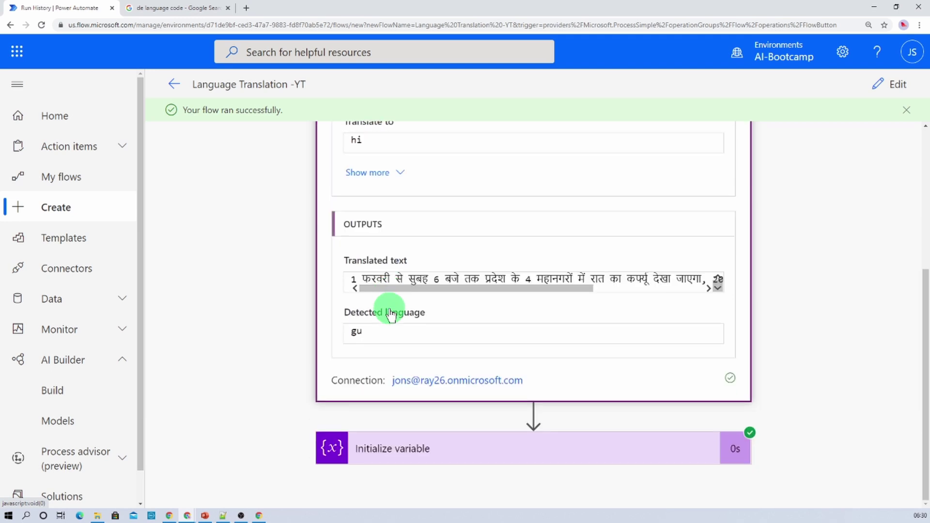
left_click(489, 448)
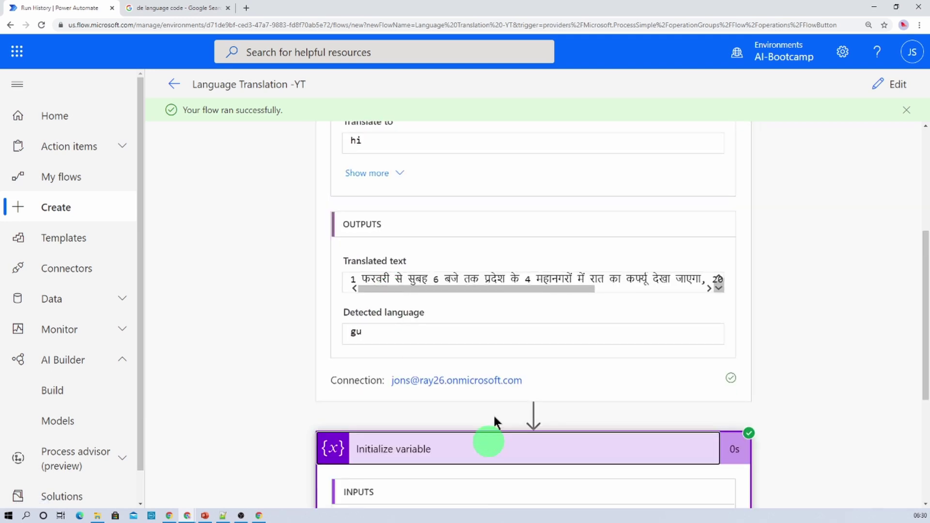
left_click(515, 354)
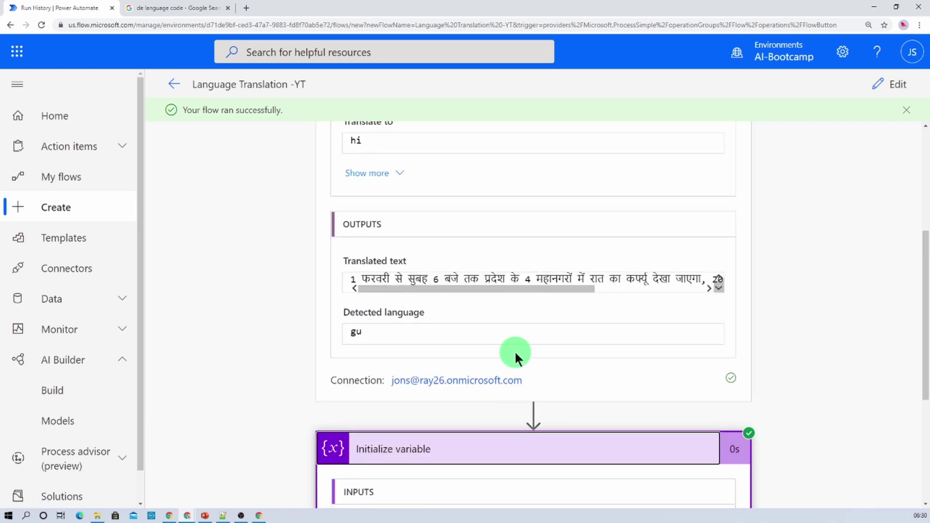
scroll(515, 355, "up", 5)
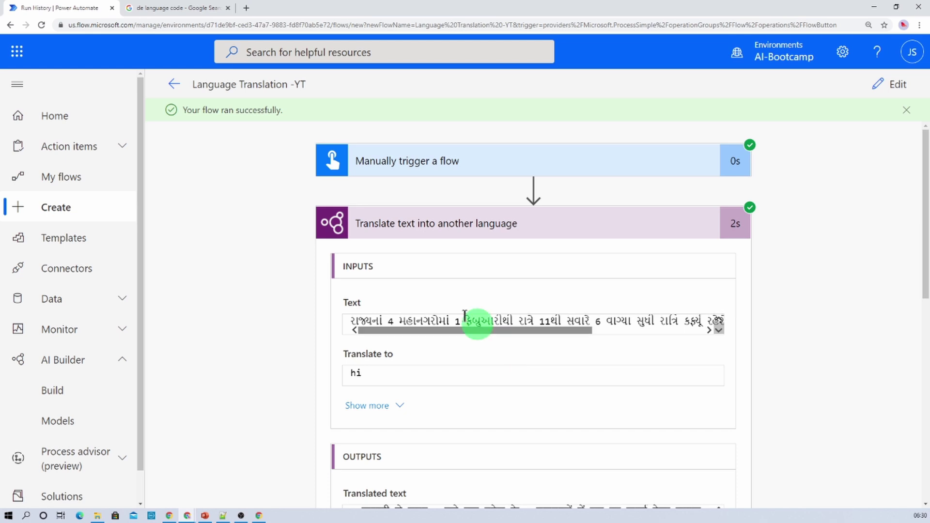
Step: Close the search tab and browse the Translator supported language-code table before returning to Text translation
left_click(228, 9)
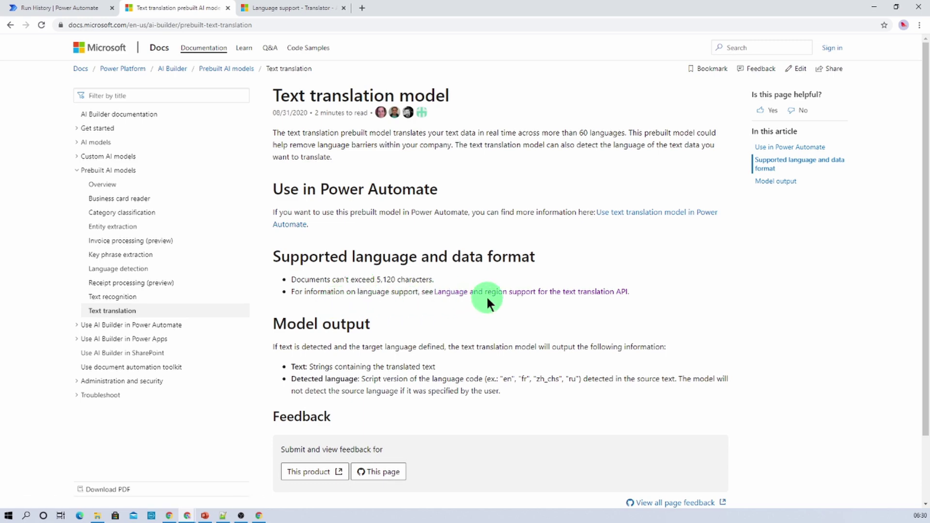
left_click(291, 7)
scroll(449, 373, "down", 1)
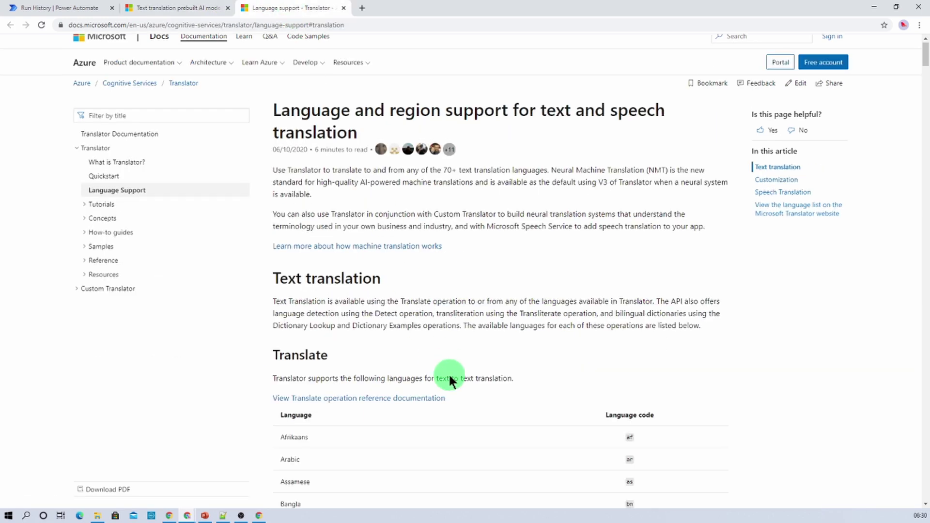
scroll(449, 380, "down", 20)
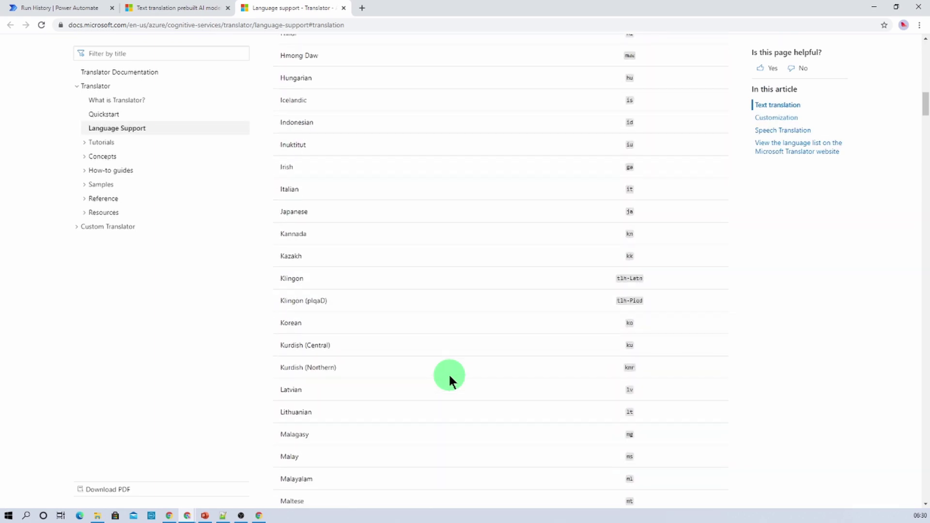
scroll(448, 373, "up", 12)
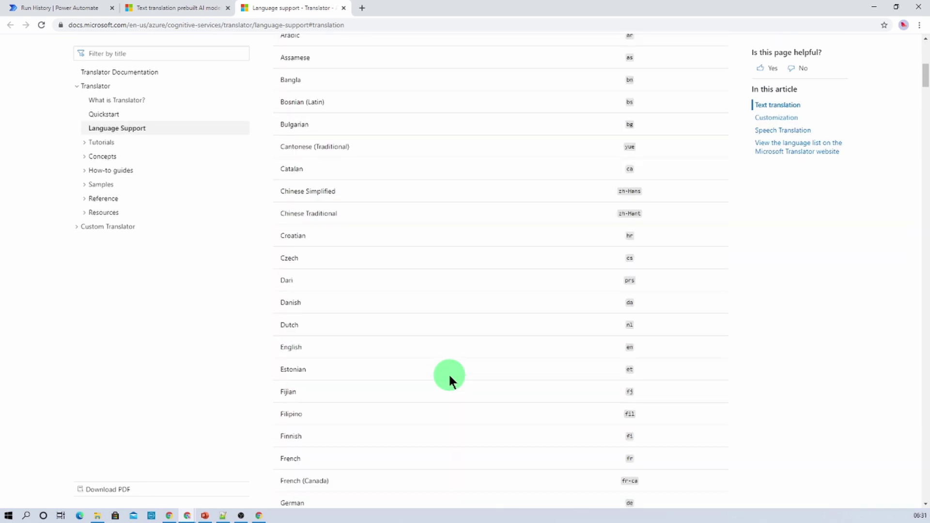
scroll(448, 373, "up", 9)
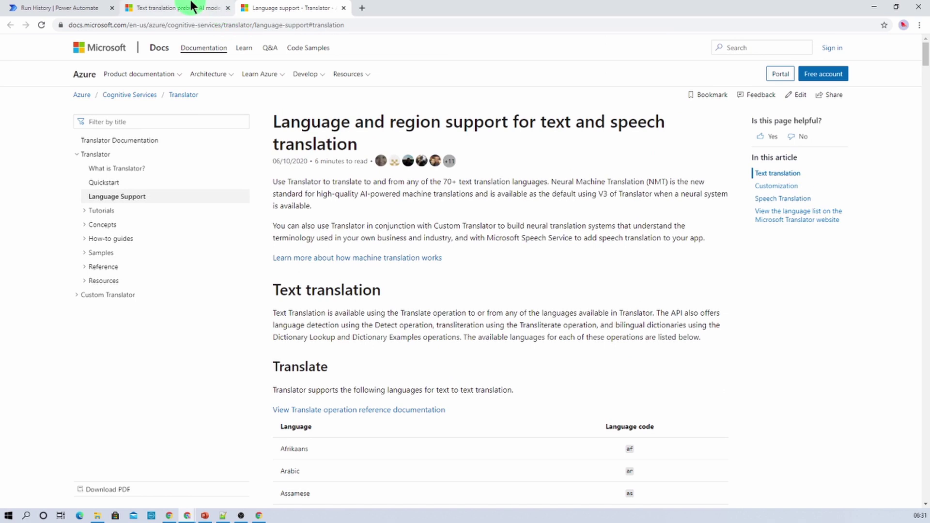
left_click(193, 7)
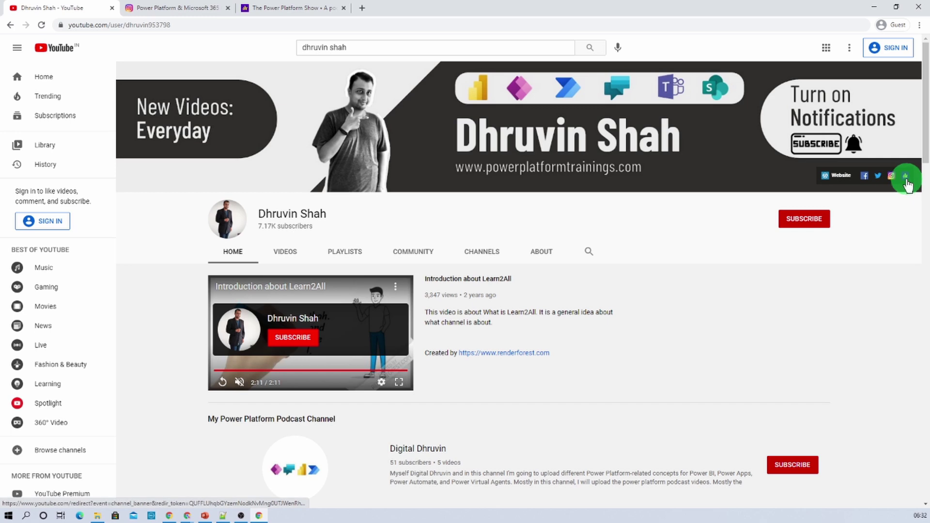
Step: Look over The Power Platform Show podcast page and the Instagram profile
left_click(281, 7)
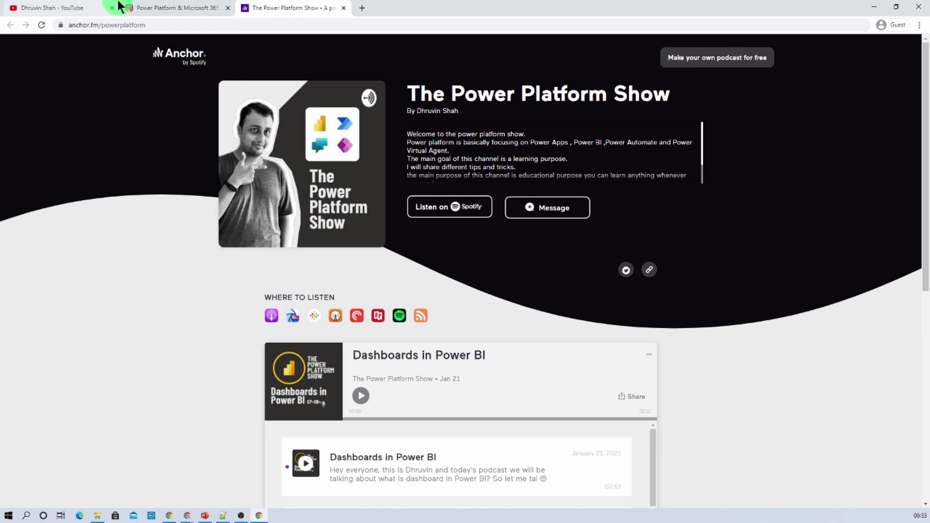
left_click(84, 11)
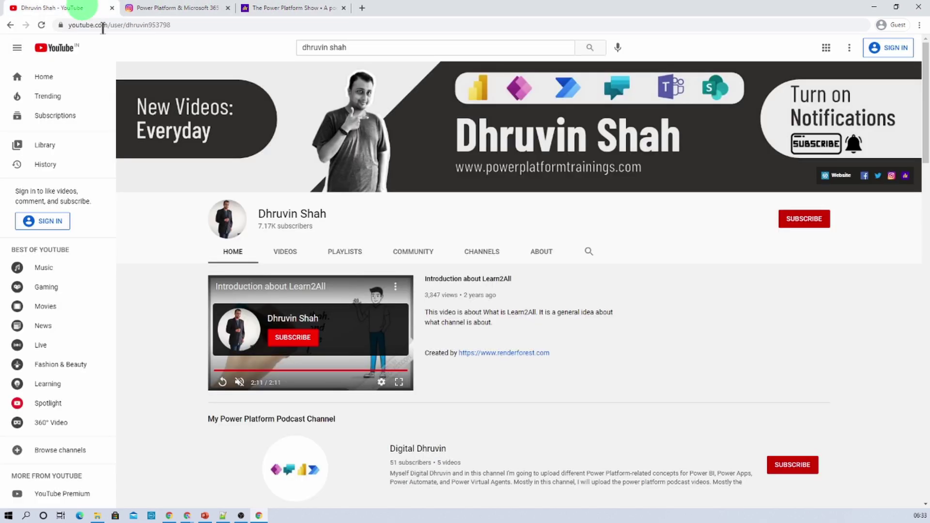
left_click(878, 175)
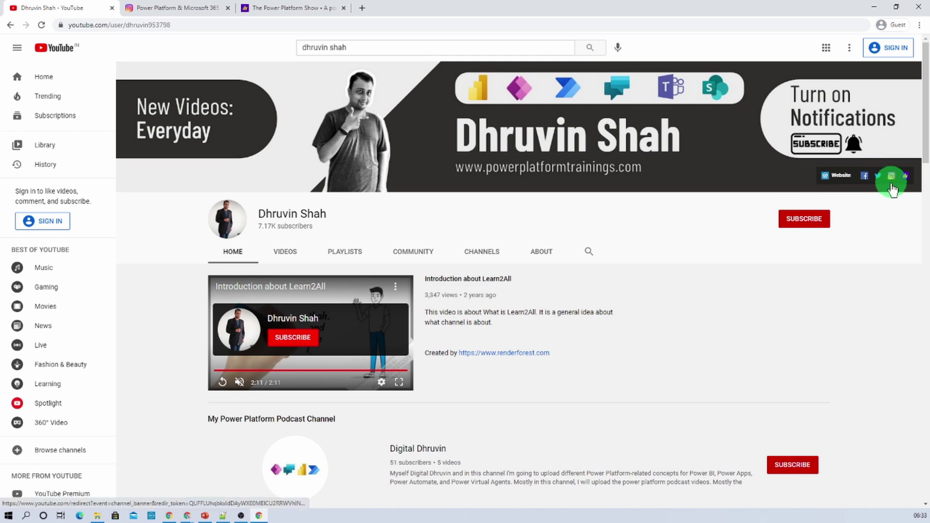
left_click(187, 9)
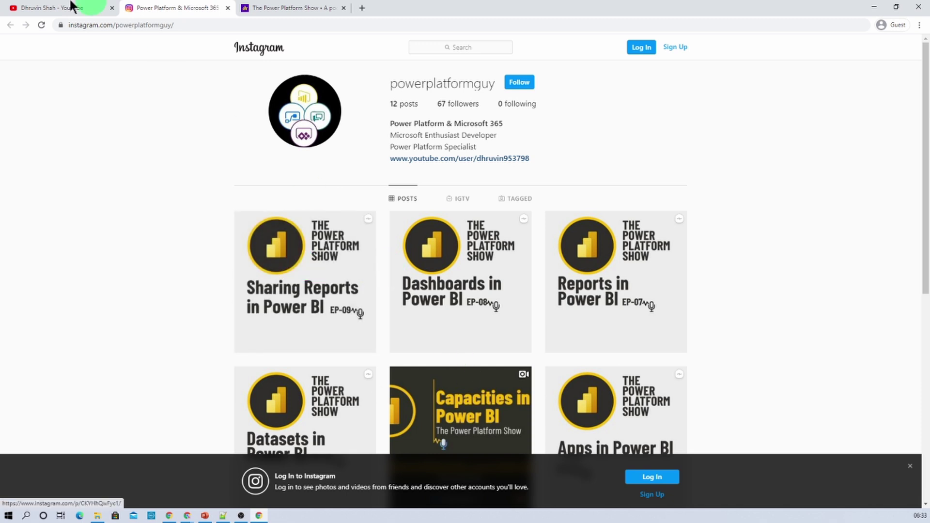
left_click(37, 9)
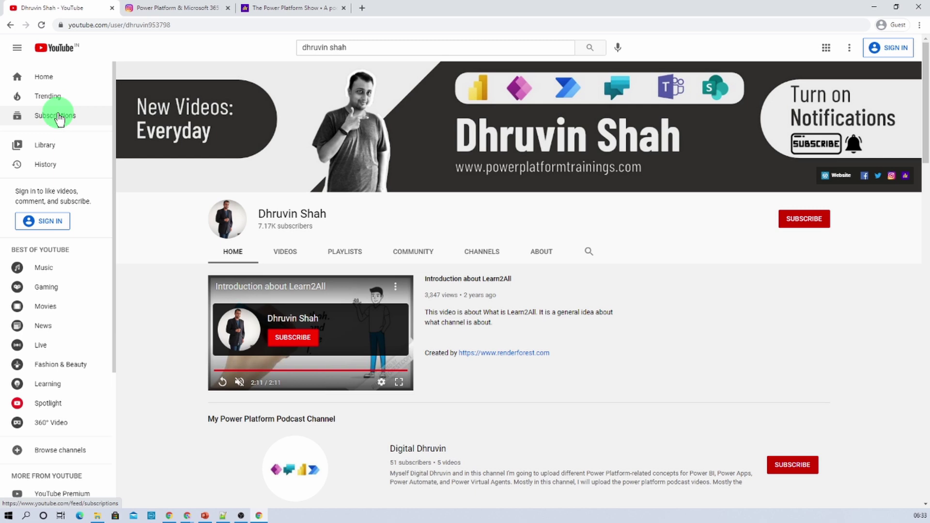
Step: Open the podcast channel in a new tab, view it, then return to the main channel
scroll(58, 121, "down", 2)
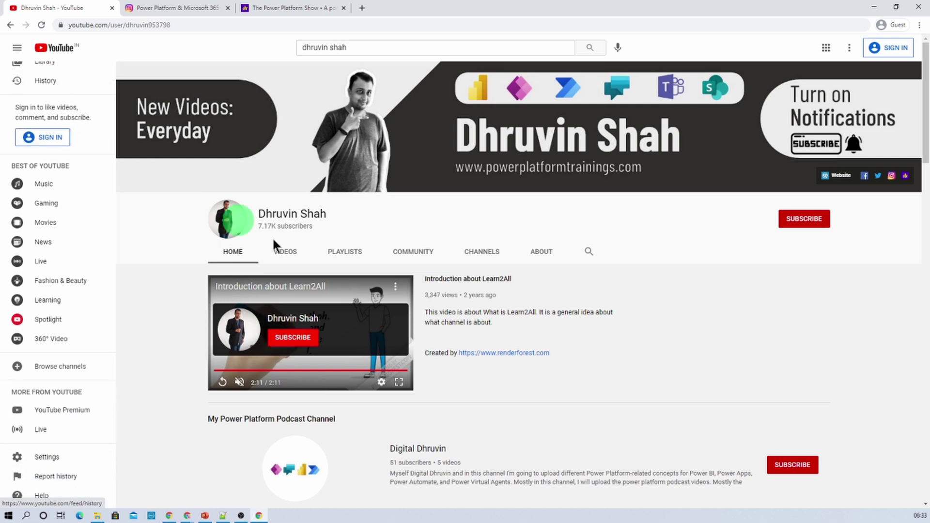
right_click(429, 455)
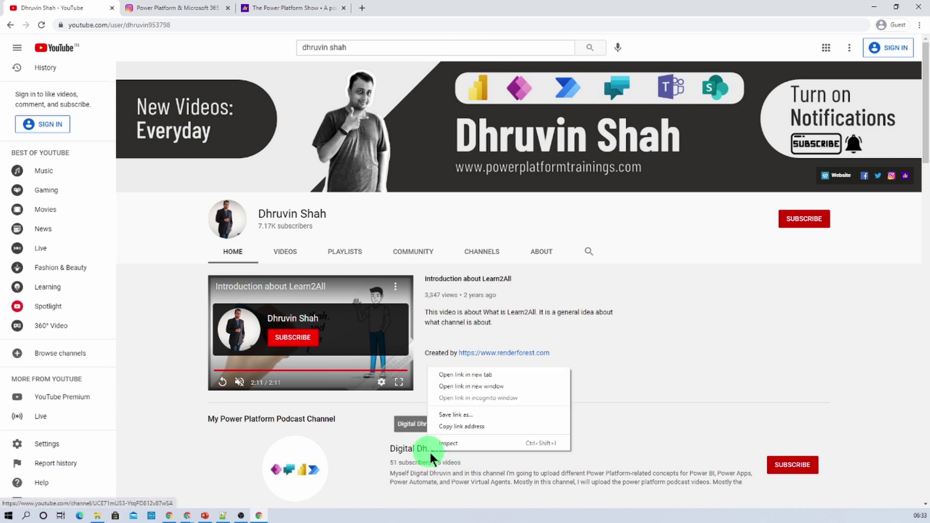
left_click(458, 371)
left_click(305, 8)
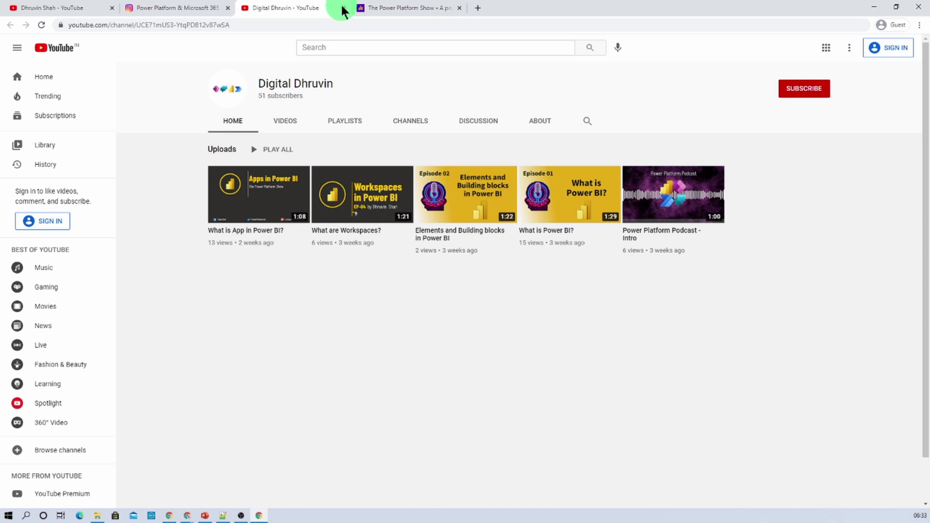
left_click(89, 9)
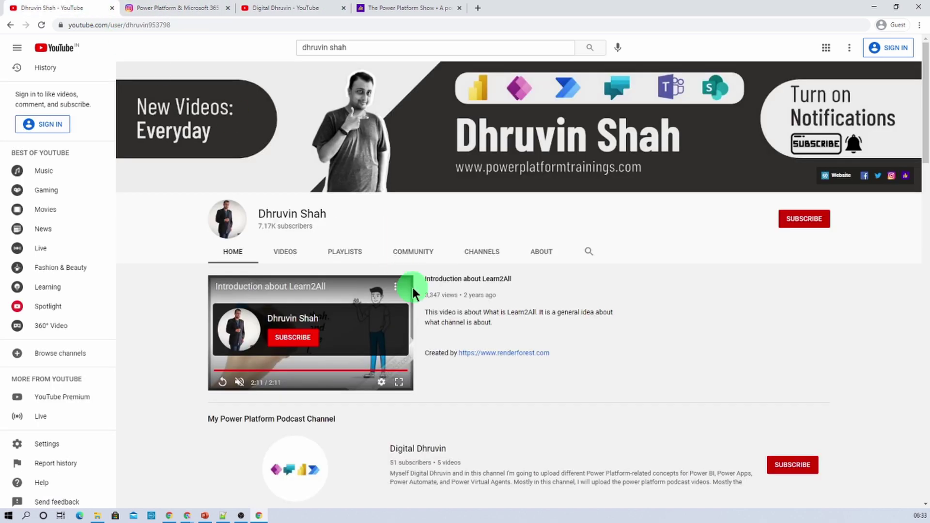